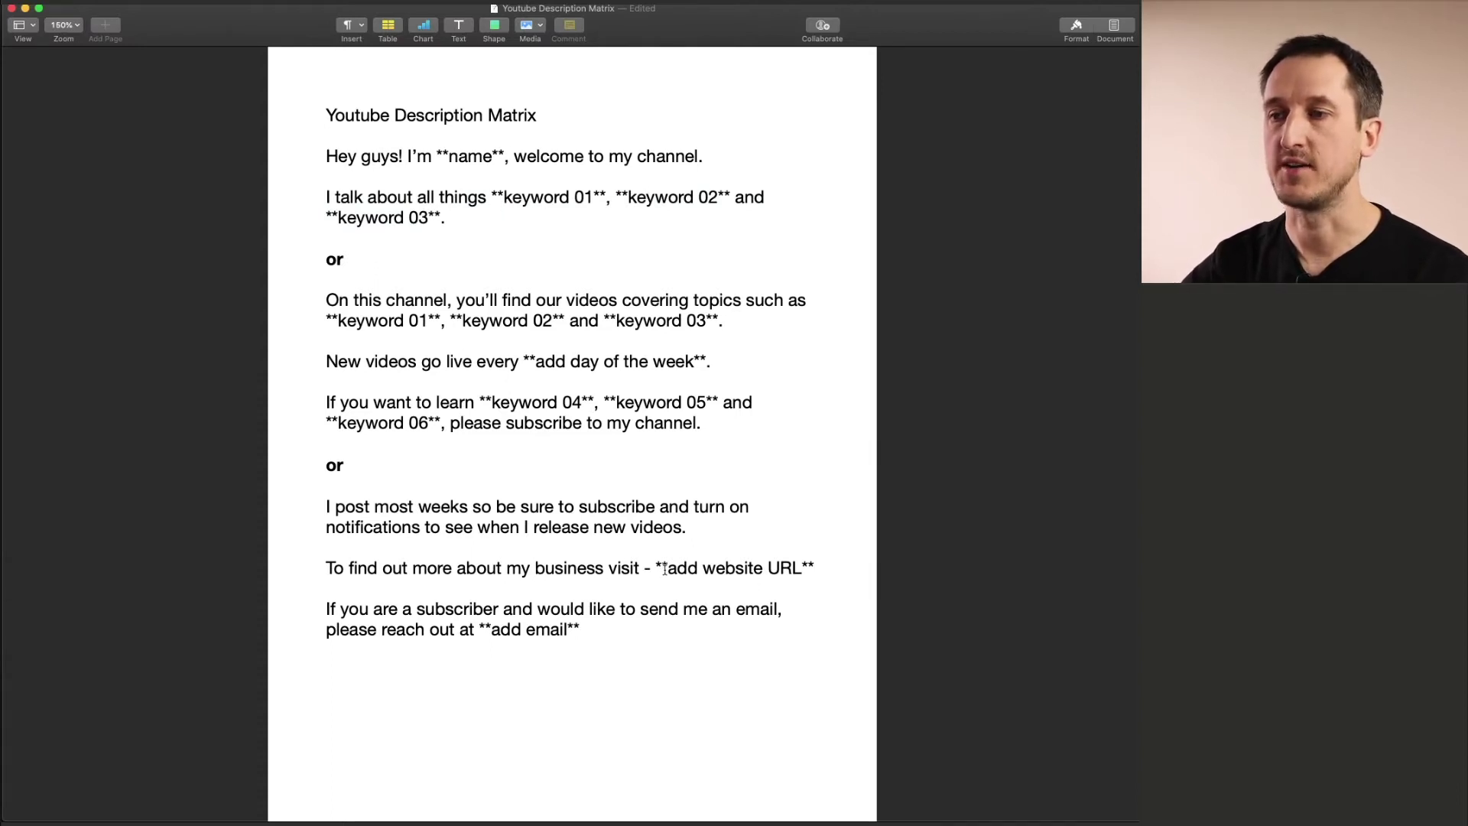
# - Delete the first 'I talk about all things' intro paragraph and its 'or' line
pyautogui.moveTo(663, 569); pyautogui.dragTo(812, 568)
pyautogui.click(738, 403)
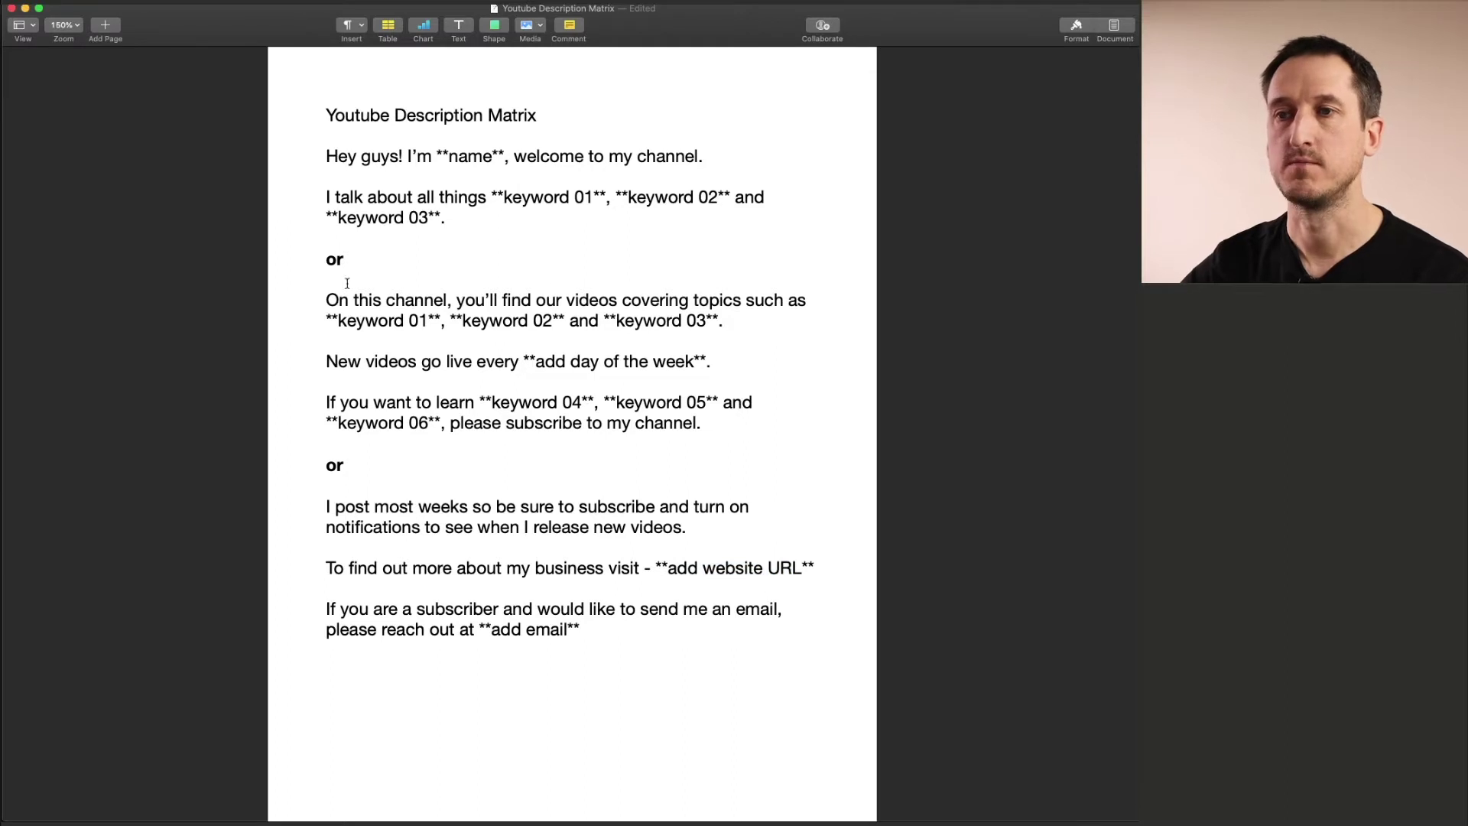
pyautogui.moveTo(446, 219); pyautogui.dragTo(302, 194)
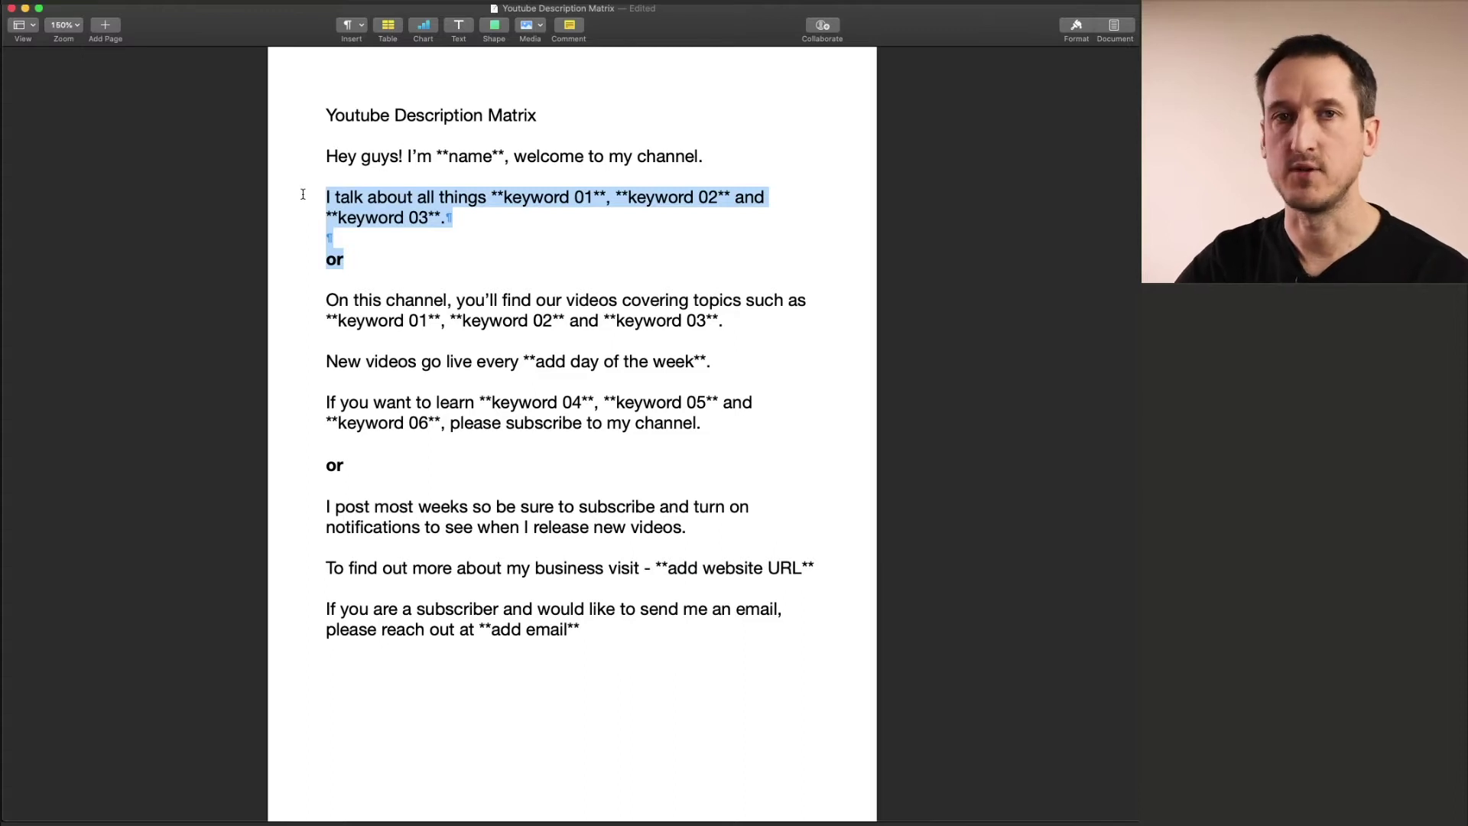
pyautogui.press('BackSpace')
pyautogui.press('Delete')
pyautogui.press('Delete')
pyautogui.press('Delete')
pyautogui.press('Delete')
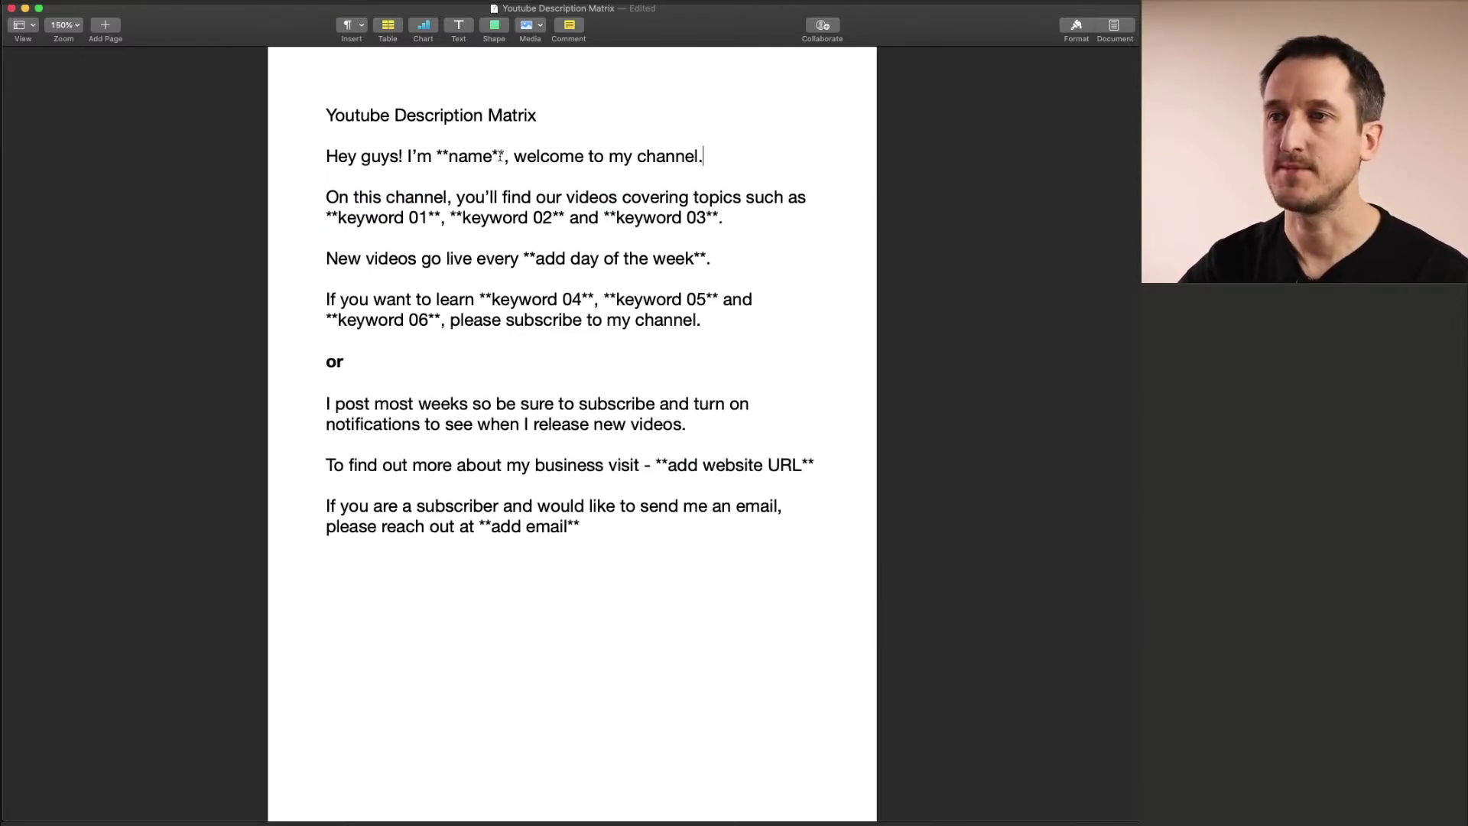
# - Replace the name placeholder with Sarah and reword the greeting to 'Hello, my name is'
pyautogui.moveTo(506, 156); pyautogui.dragTo(439, 156)
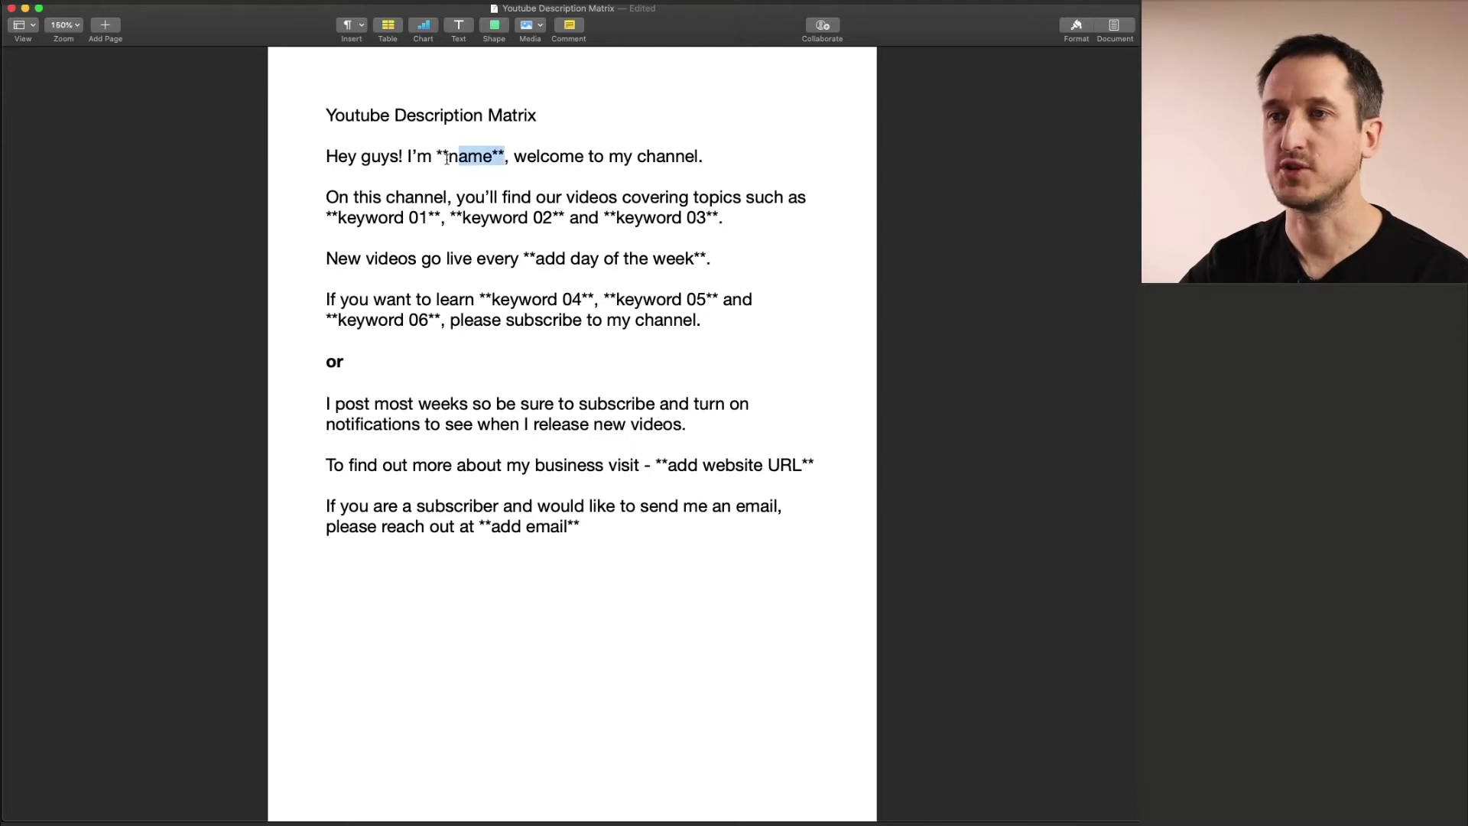
pyautogui.write('Sar')
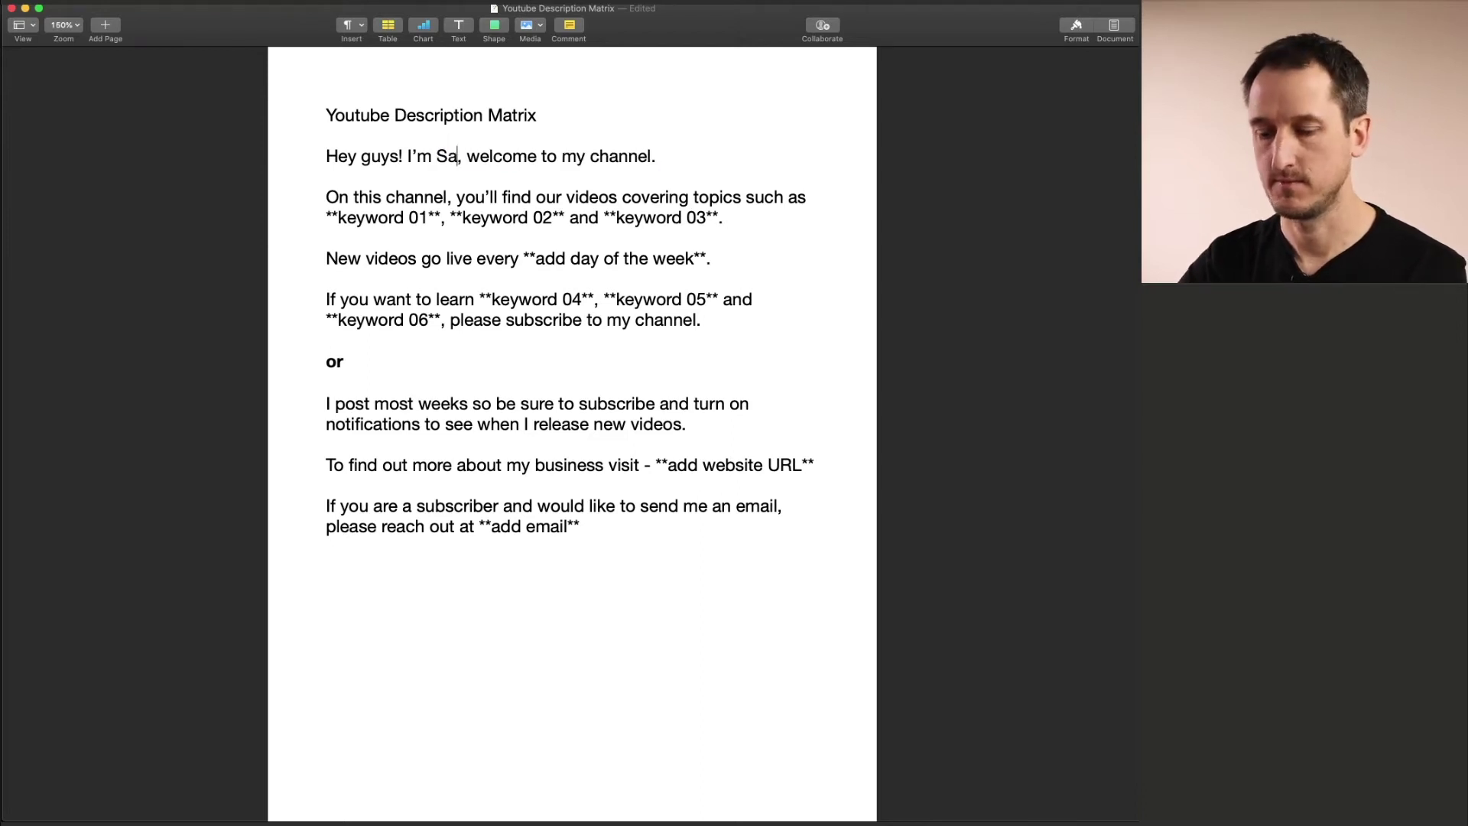
pyautogui.write('ah')
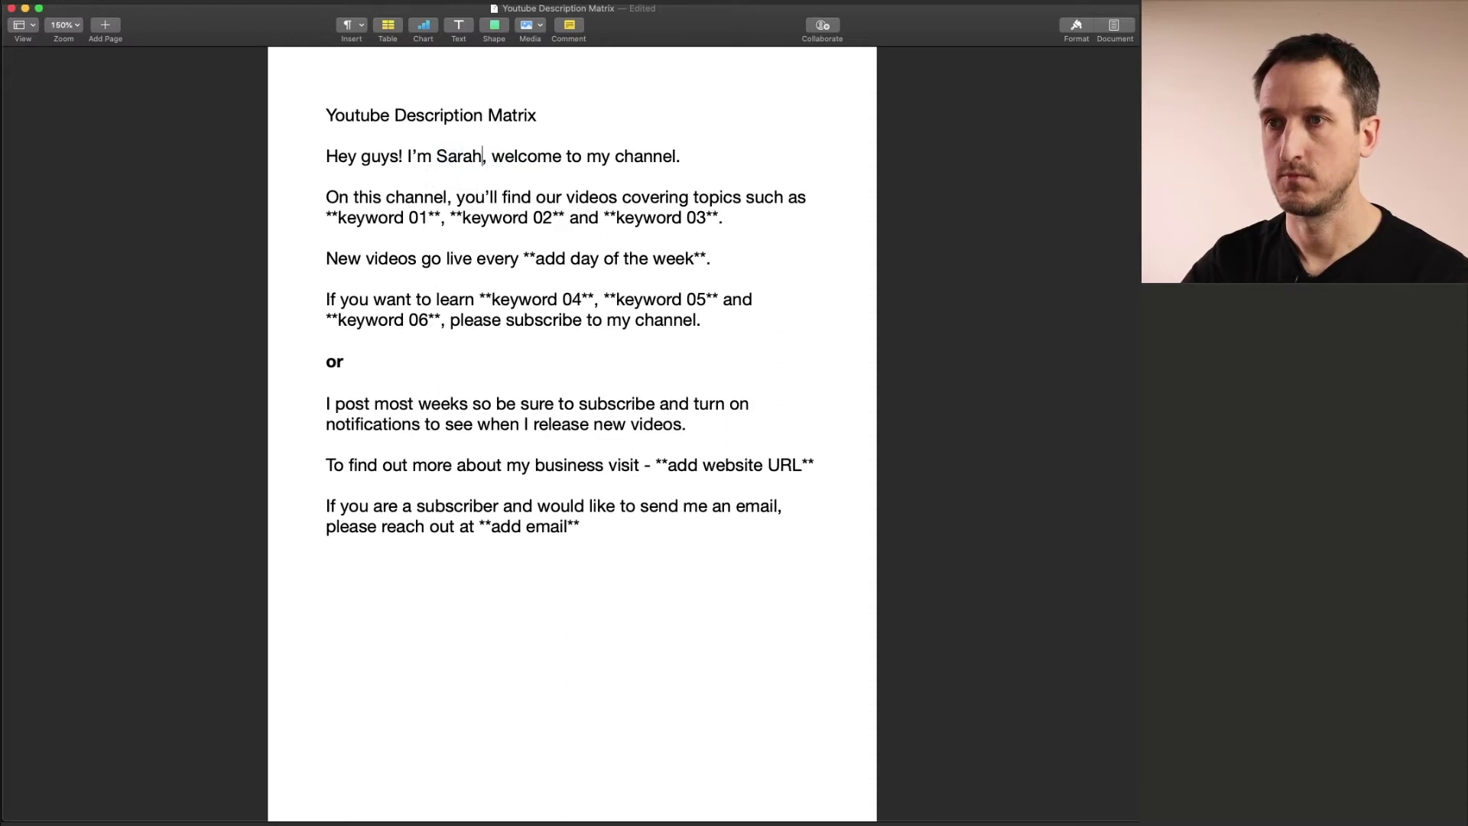
pyautogui.moveTo(404, 156); pyautogui.dragTo(326, 156)
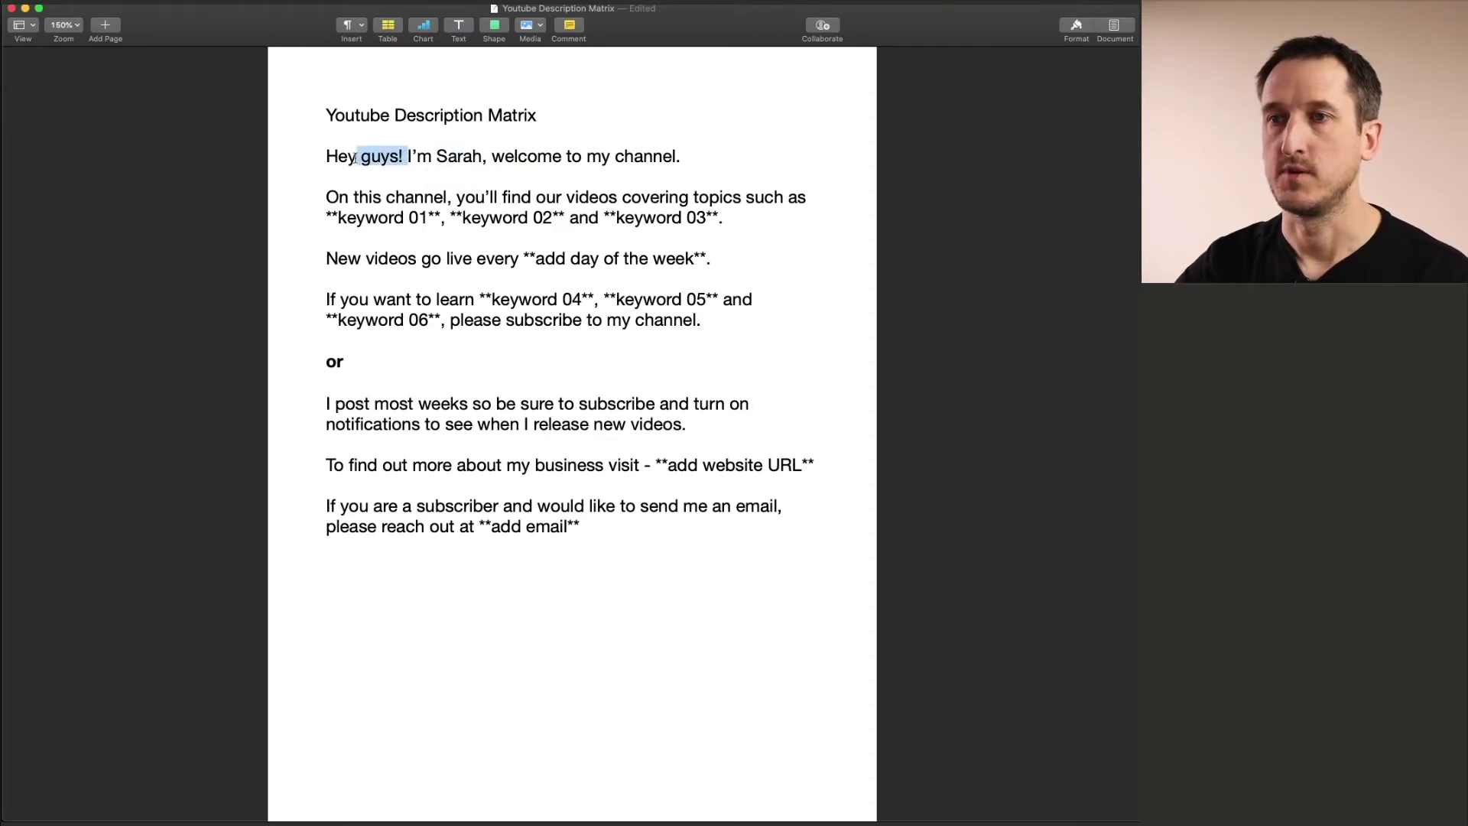
pyautogui.write('Hello')
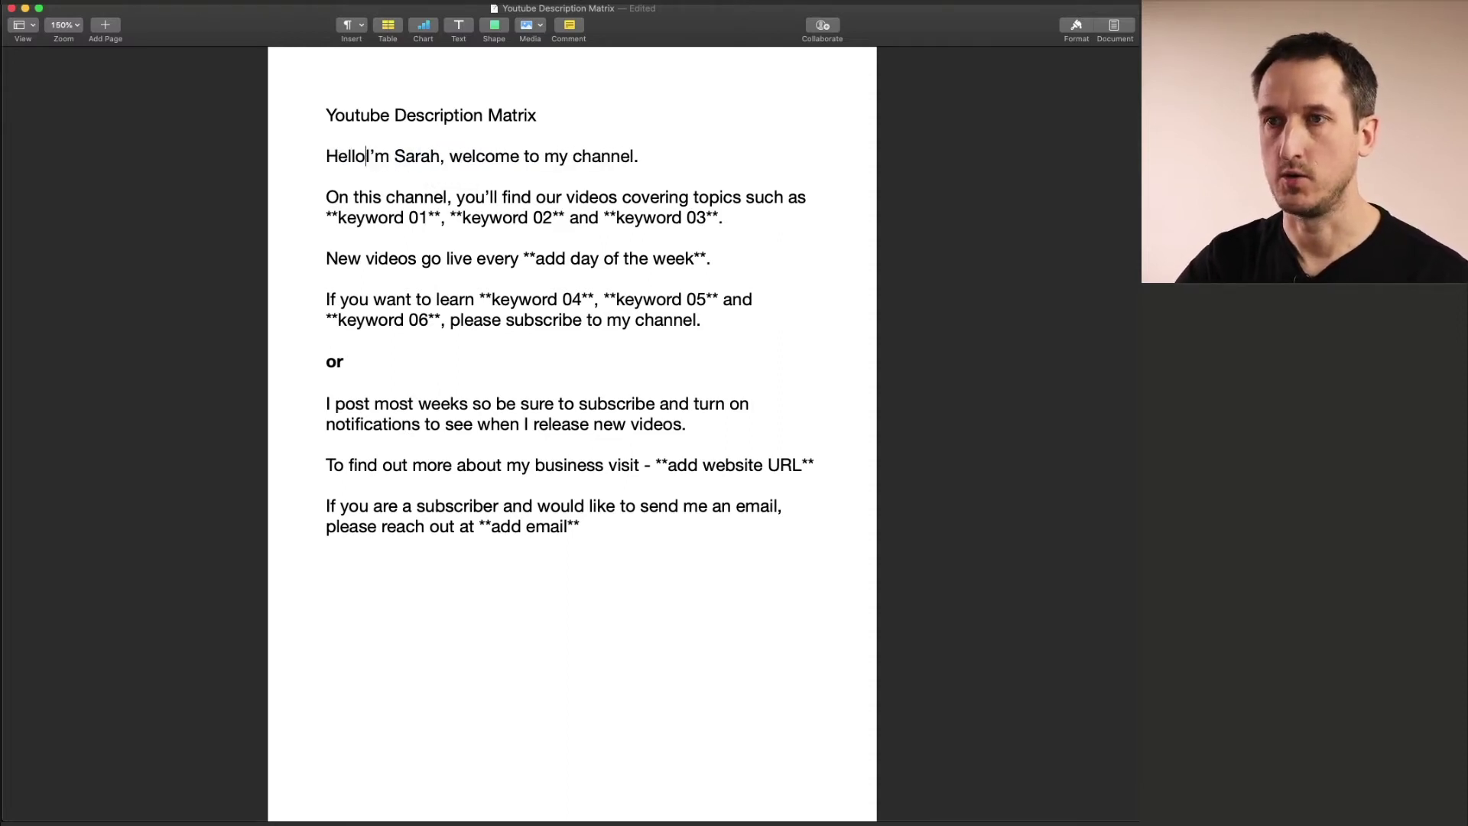
pyautogui.write(', my n')
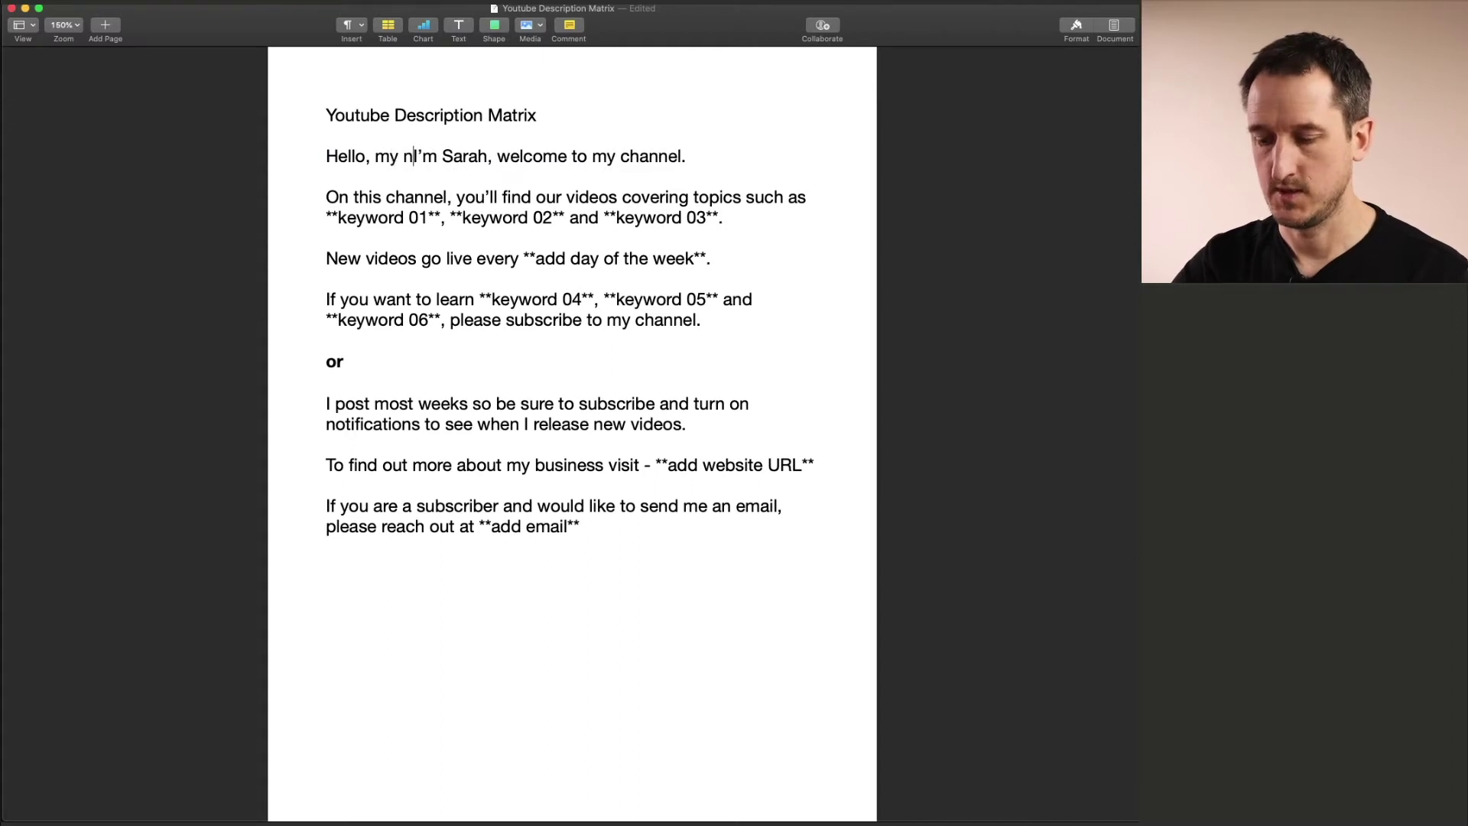
pyautogui.write('ame is')
pyautogui.press('Right')
pyautogui.press('Right')
pyautogui.press('Right')
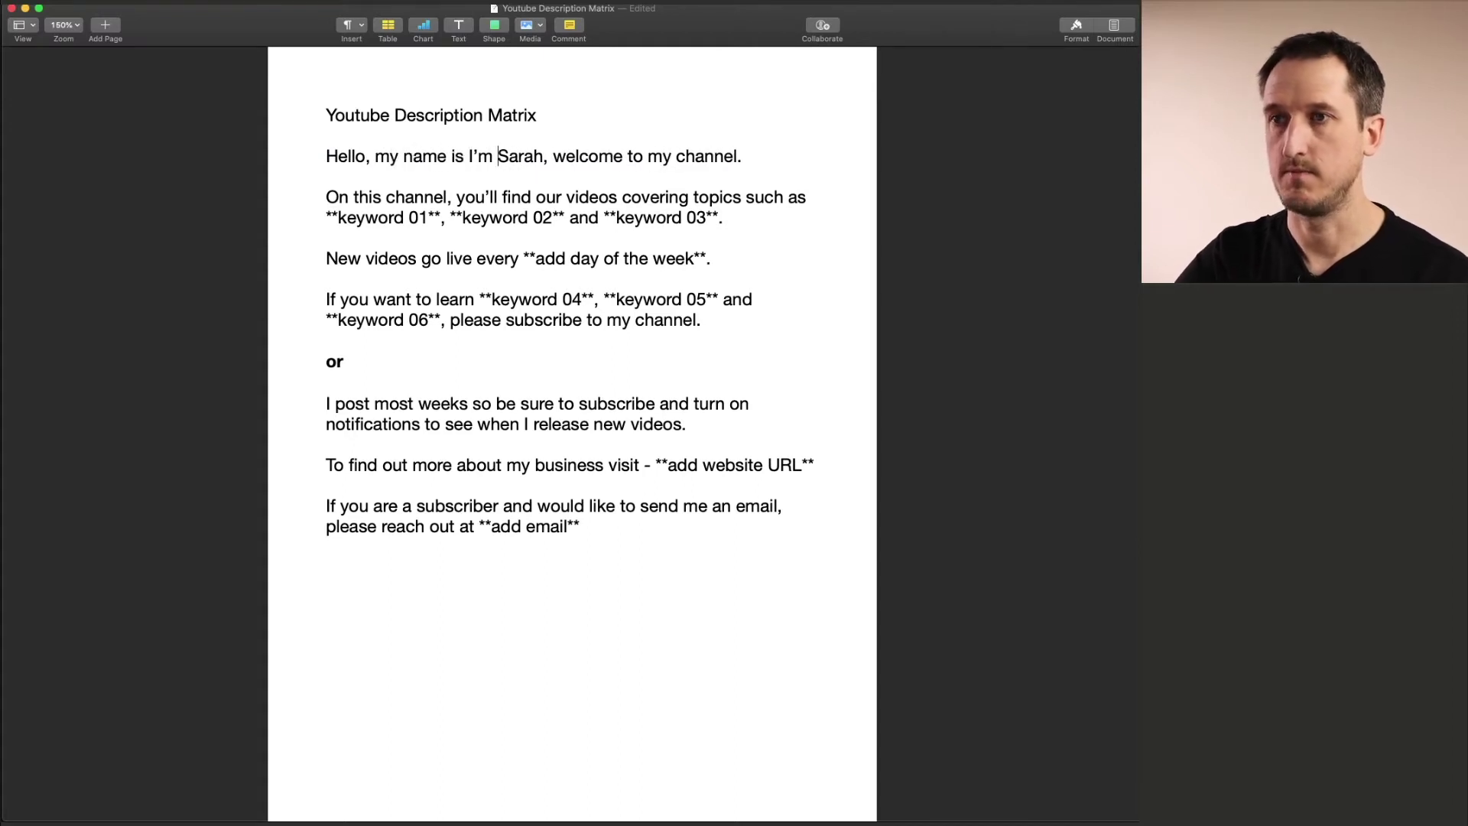
pyautogui.press('BackSpace')
pyautogui.press('BackSpace')
pyautogui.press('BackSpace')
pyautogui.press('BackSpace')
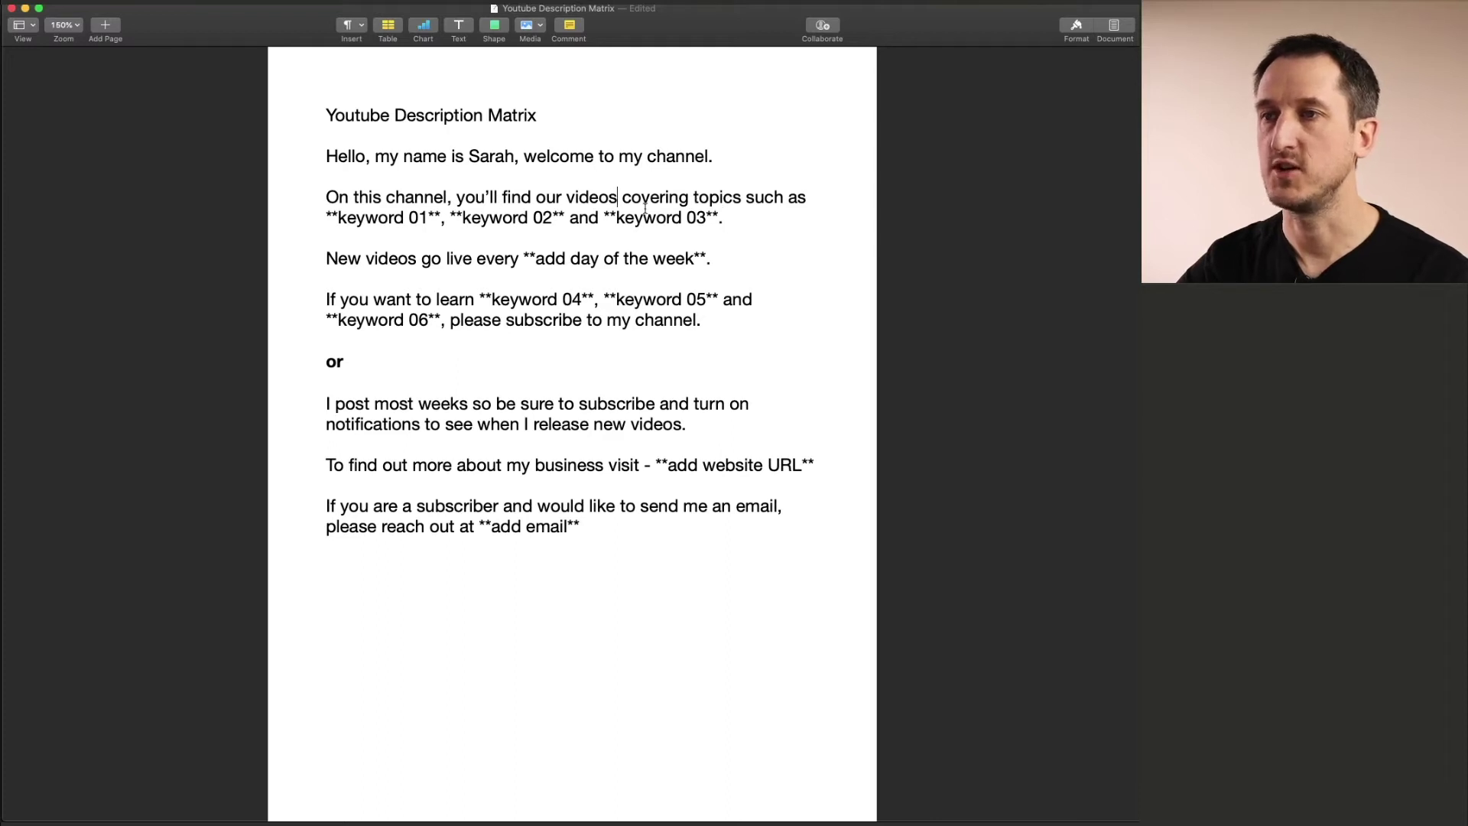
pyautogui.write('and in ')
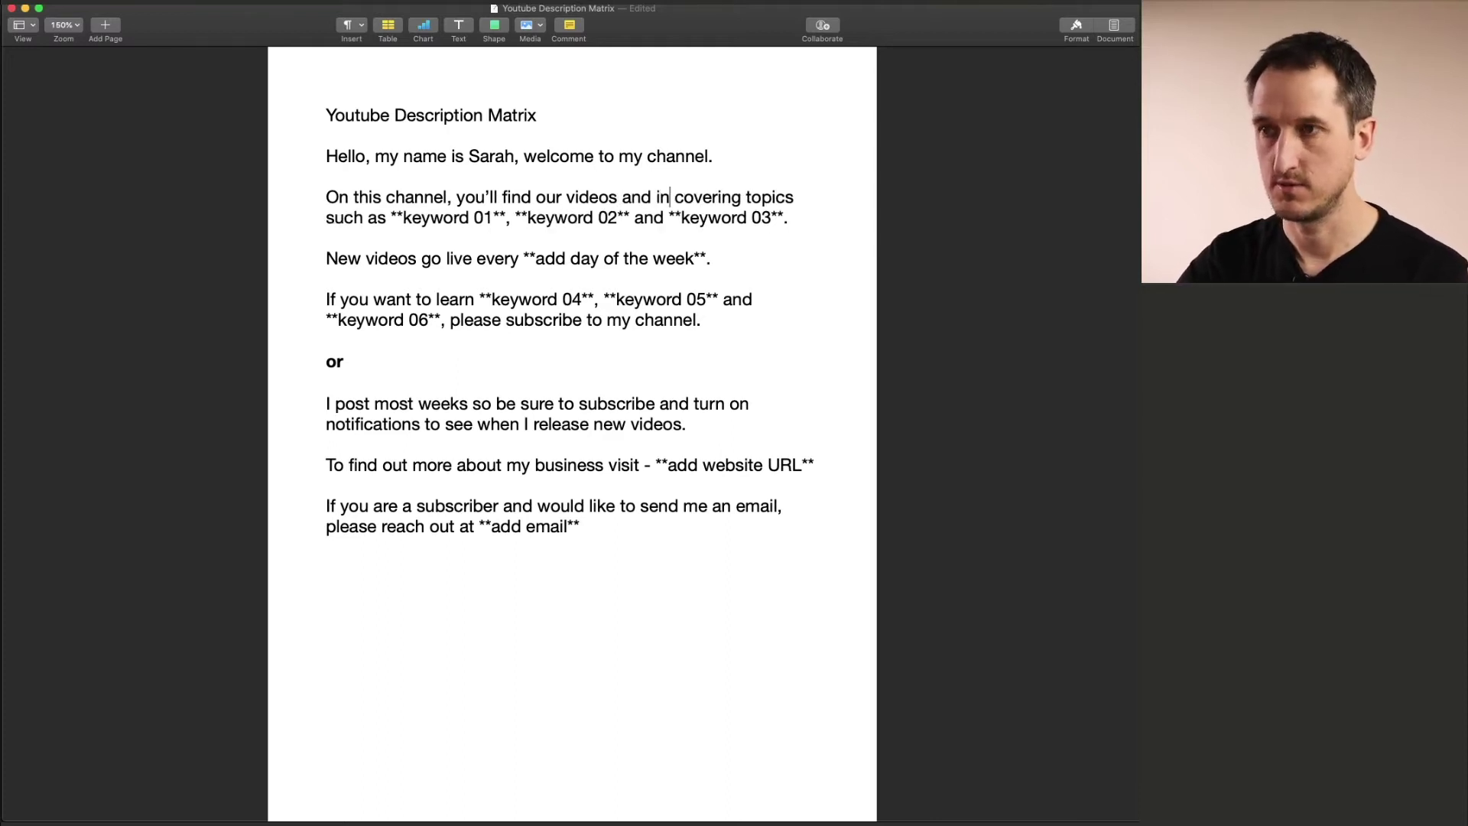
pyautogui.write('terviews')
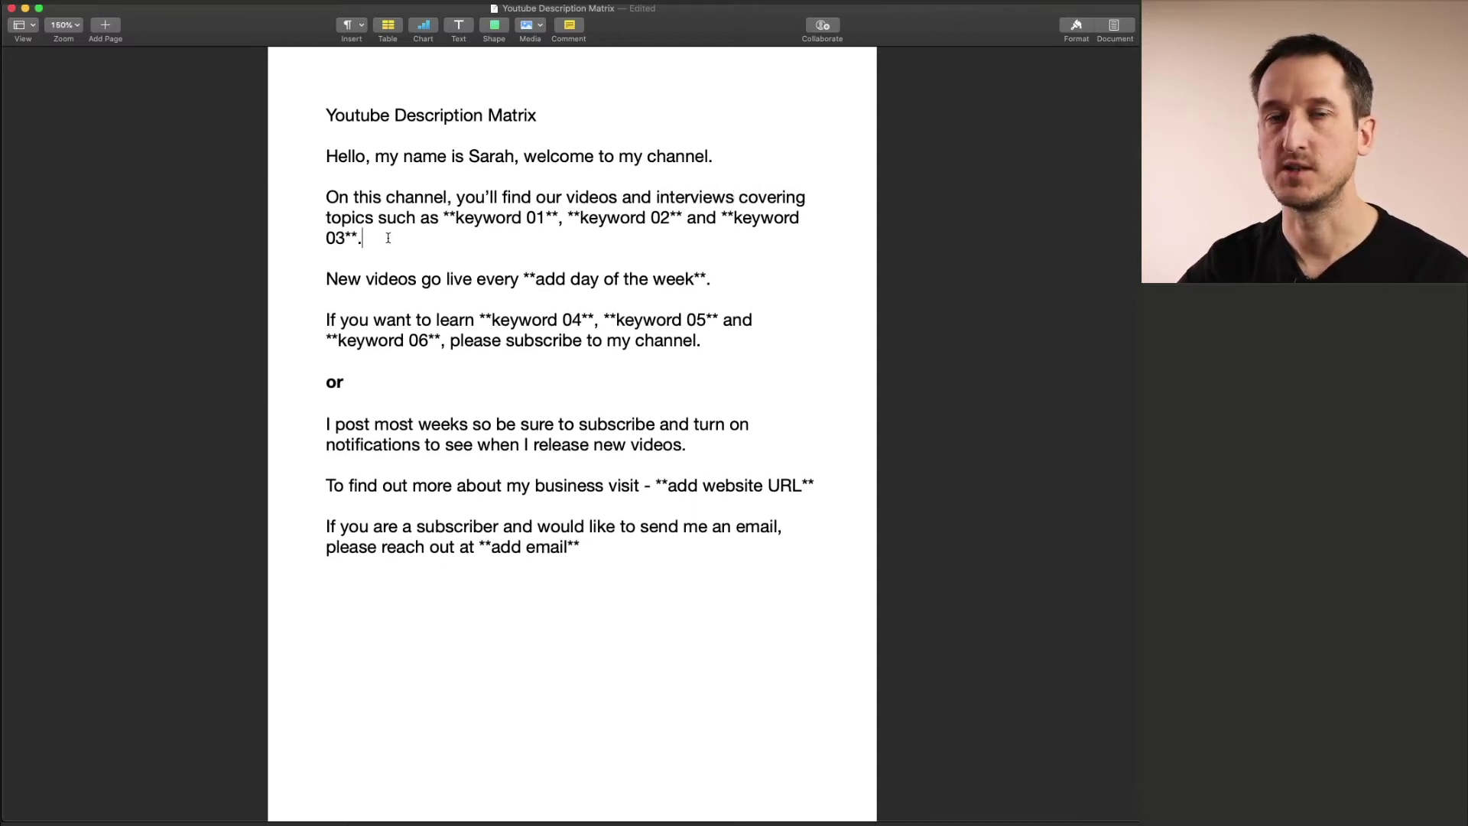
# - Fill keyword placeholders 01–03 with business tips, strategy and marketing
pyautogui.moveTo(560, 219); pyautogui.dragTo(444, 219)
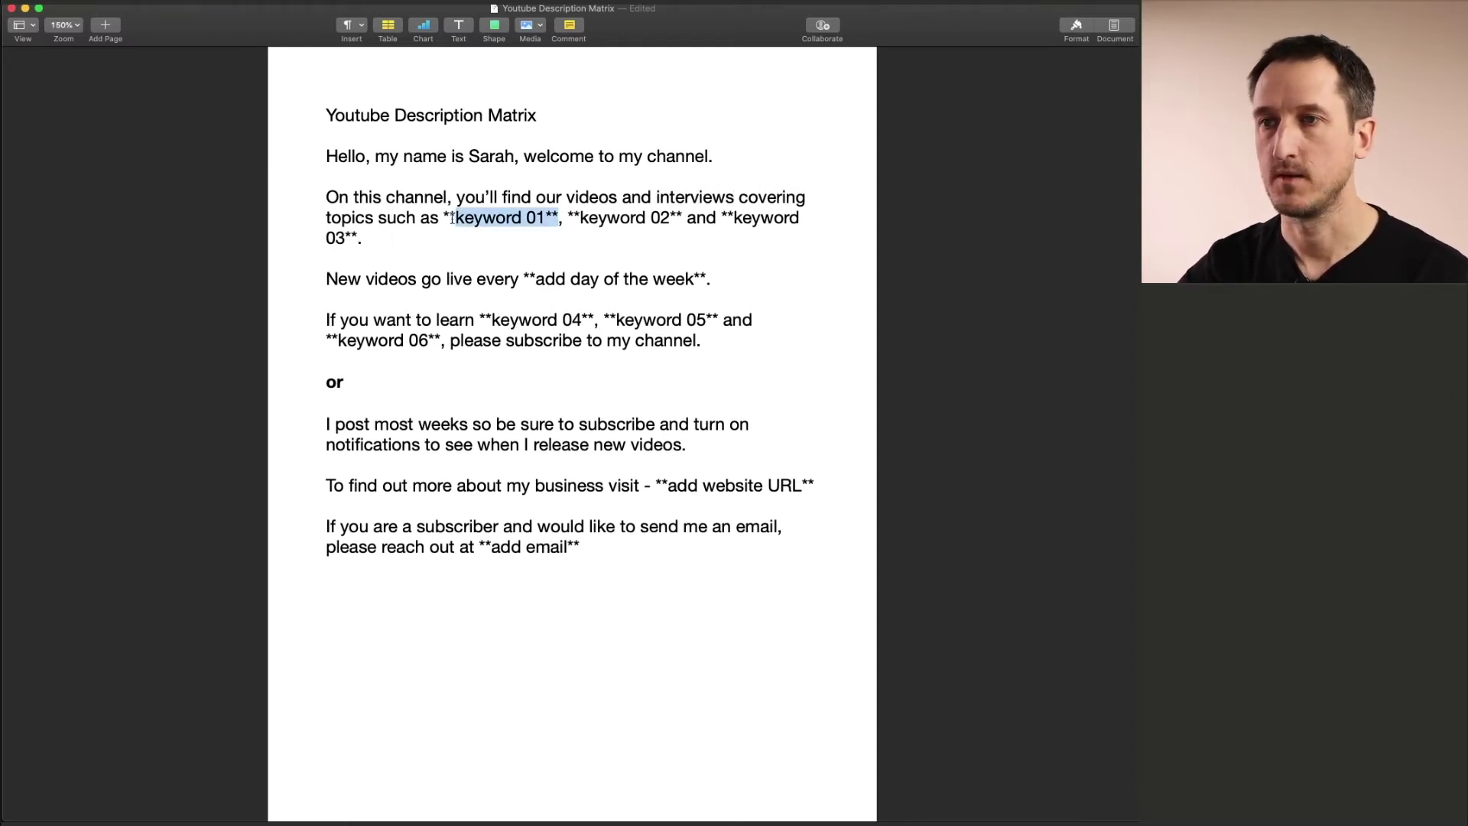
pyautogui.write('busin')
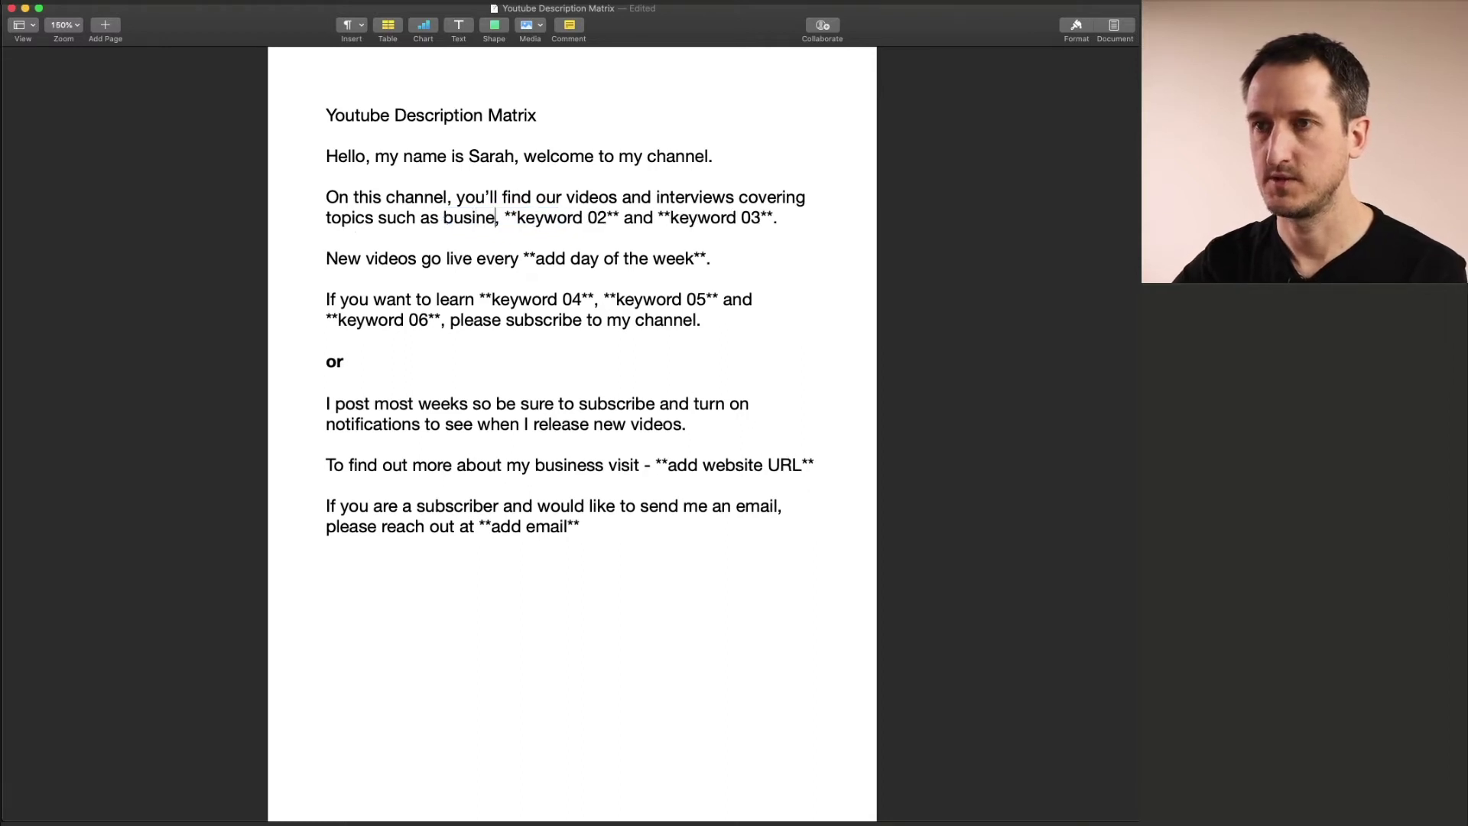
pyautogui.write('ess')
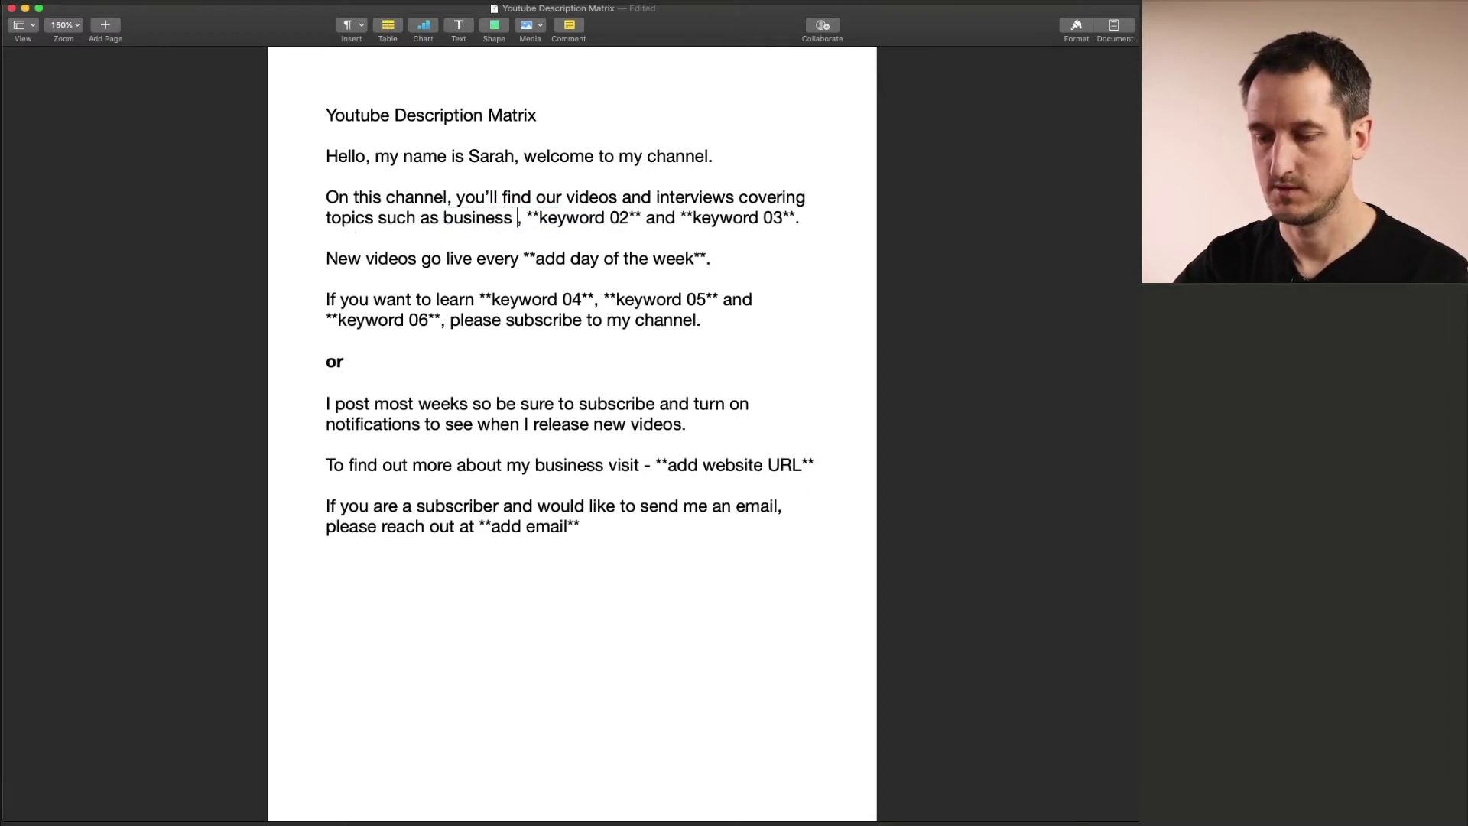
pyautogui.write(' tips')
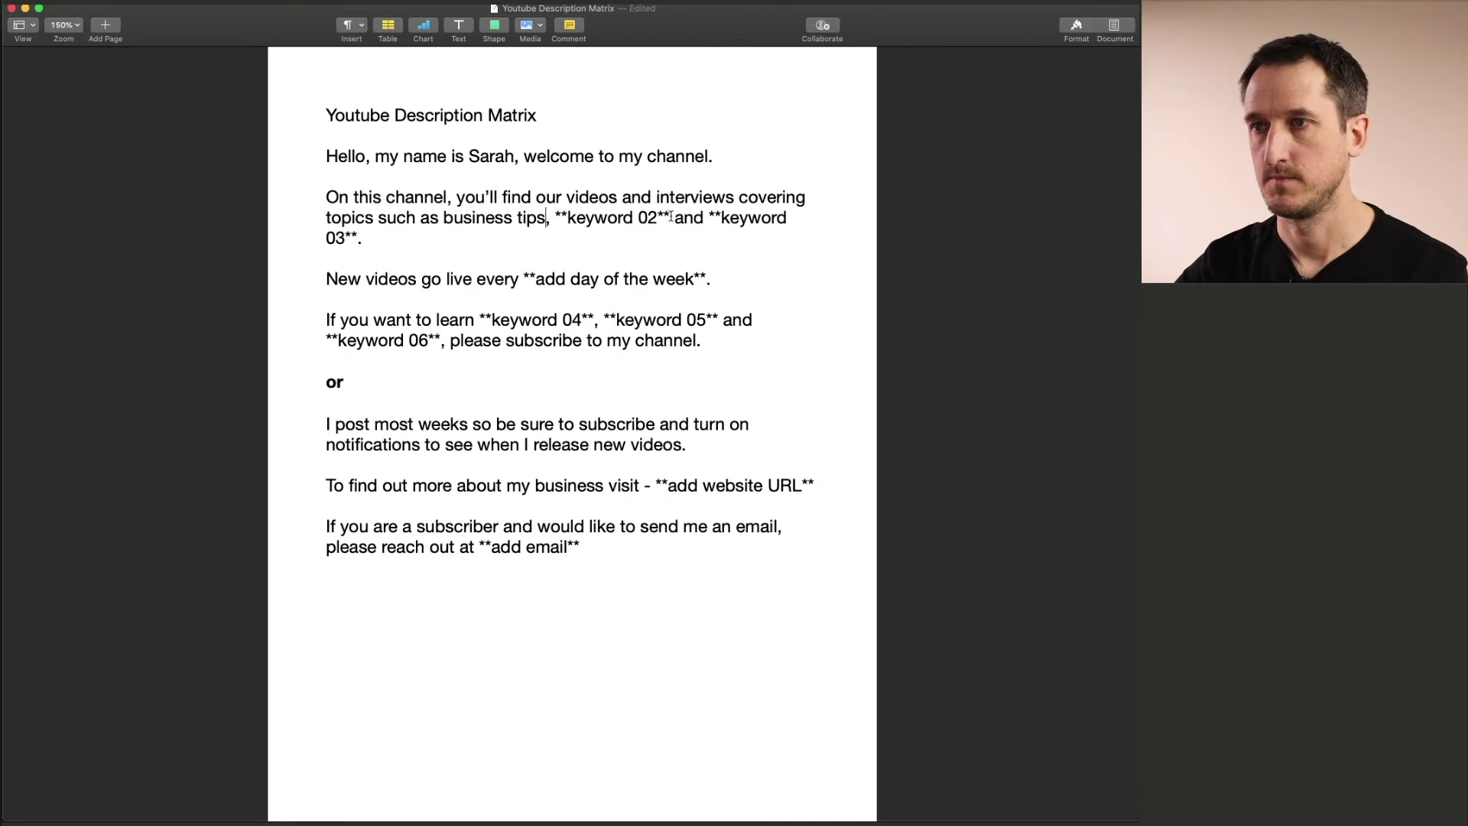
pyautogui.moveTo(670, 216); pyautogui.dragTo(553, 217)
pyautogui.write('st')
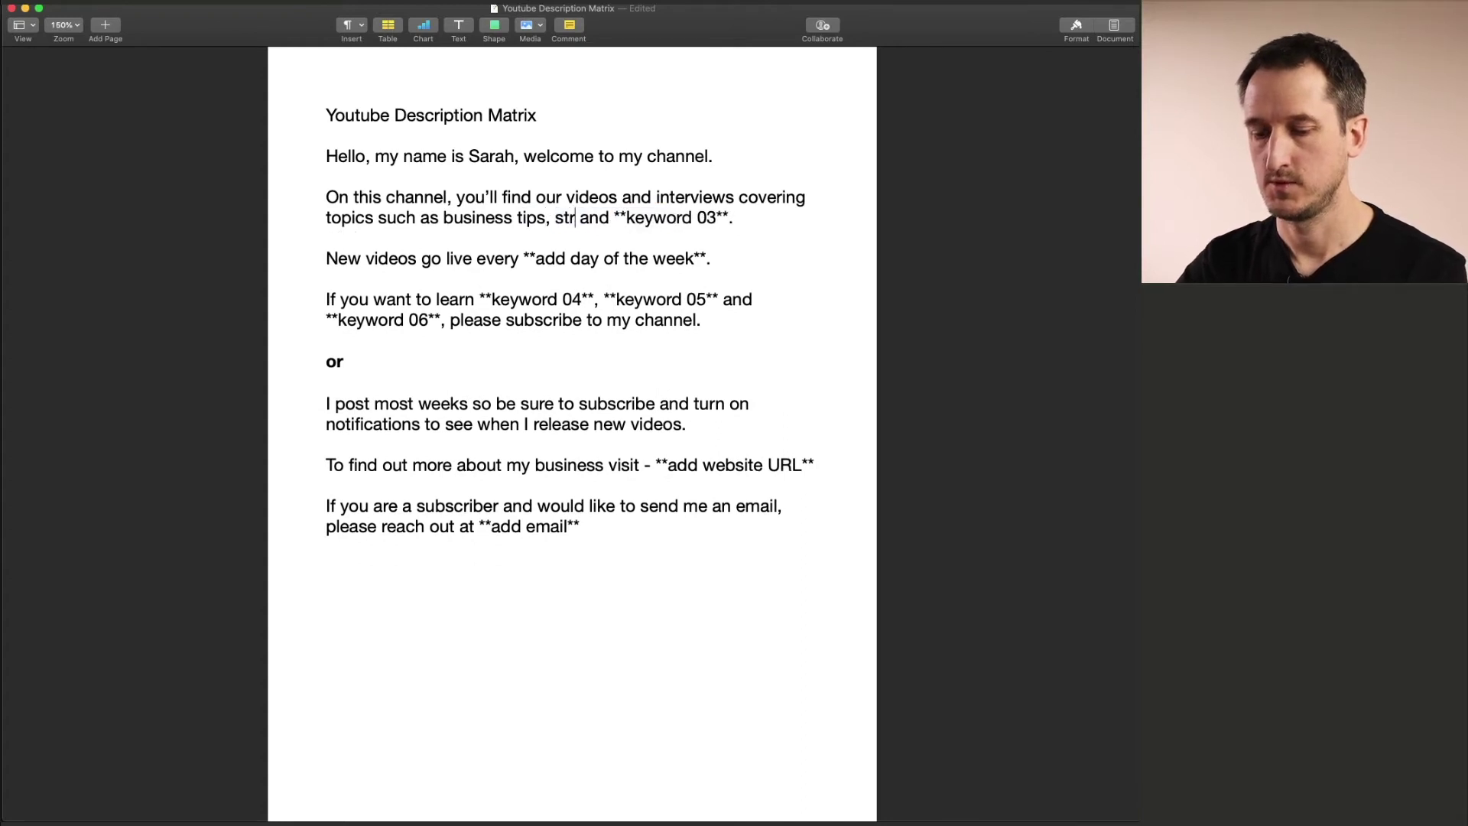
pyautogui.write('rategy')
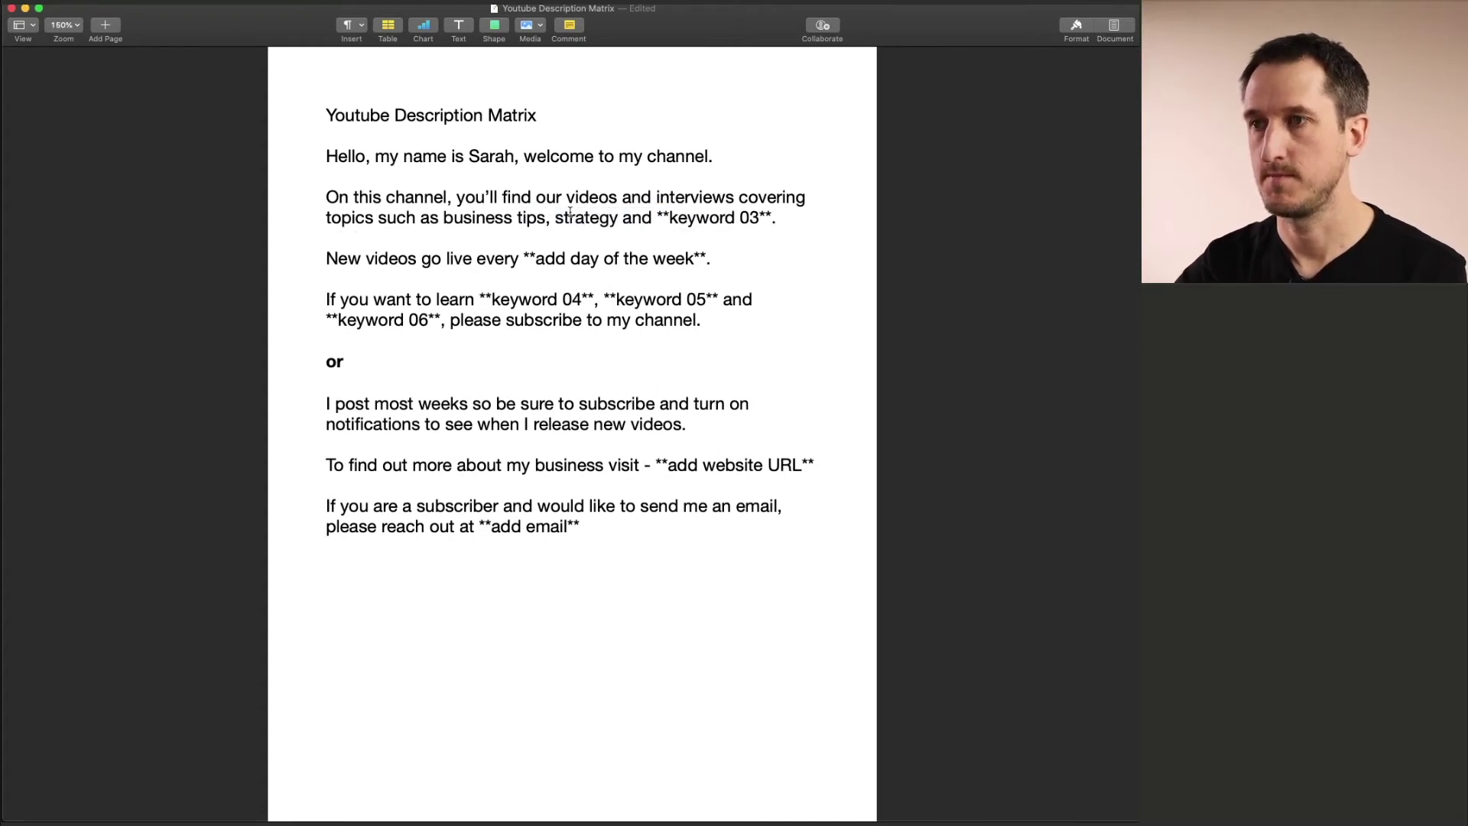
pyautogui.moveTo(774, 217); pyautogui.dragTo(659, 216)
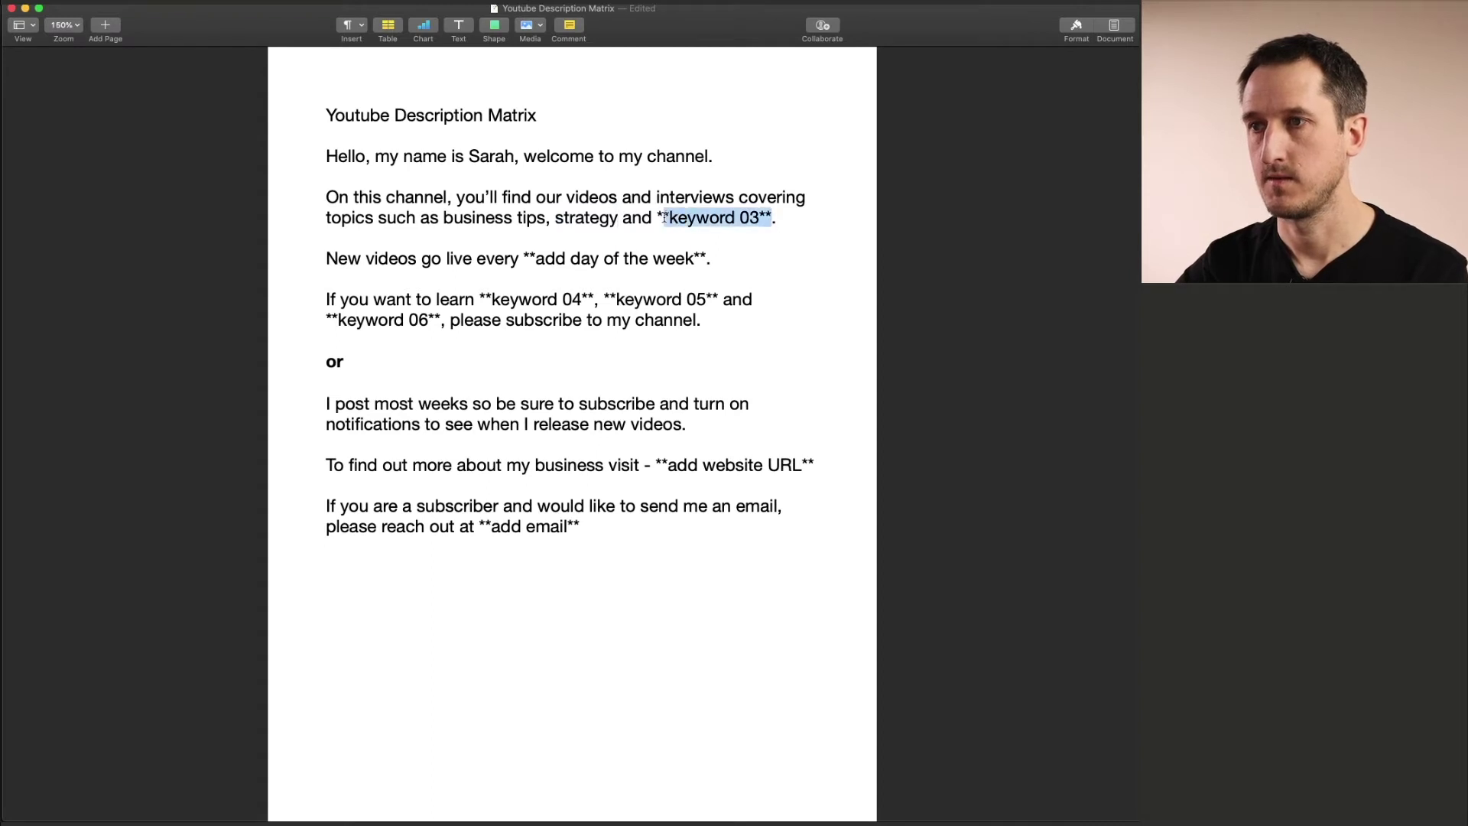
pyautogui.write('ma')
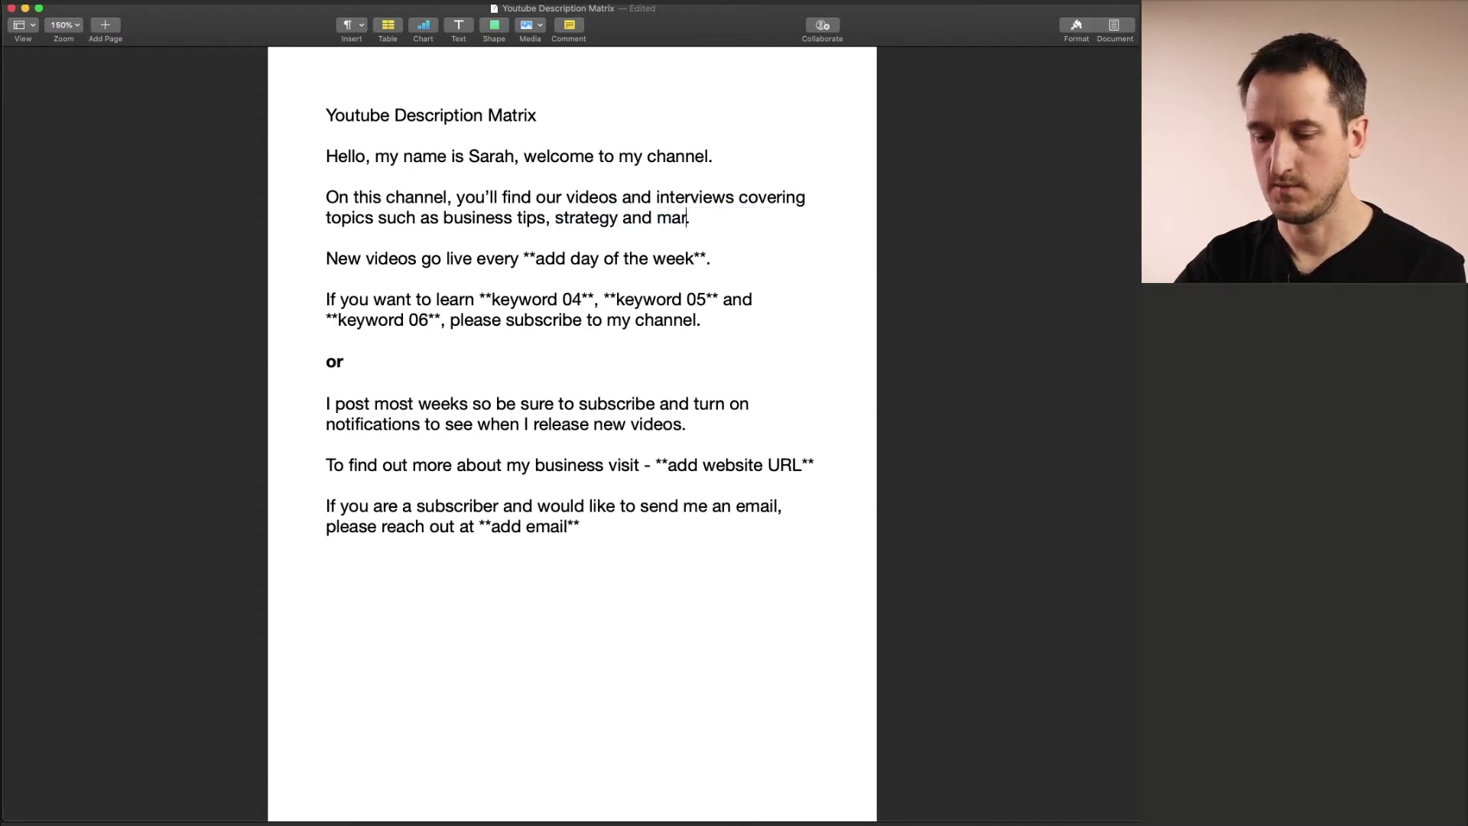
pyautogui.write('rketing')
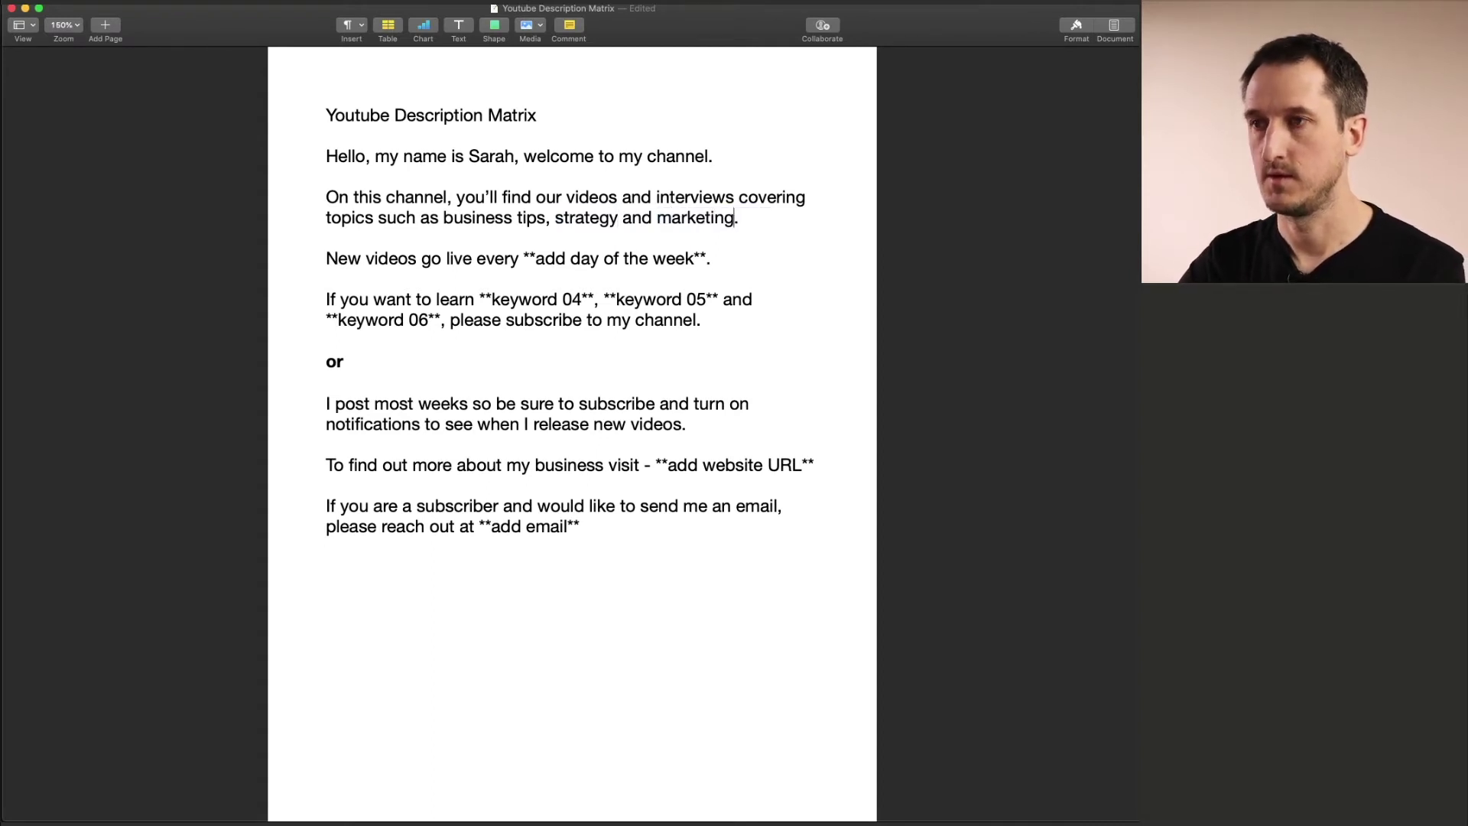
pyautogui.write(' for ')
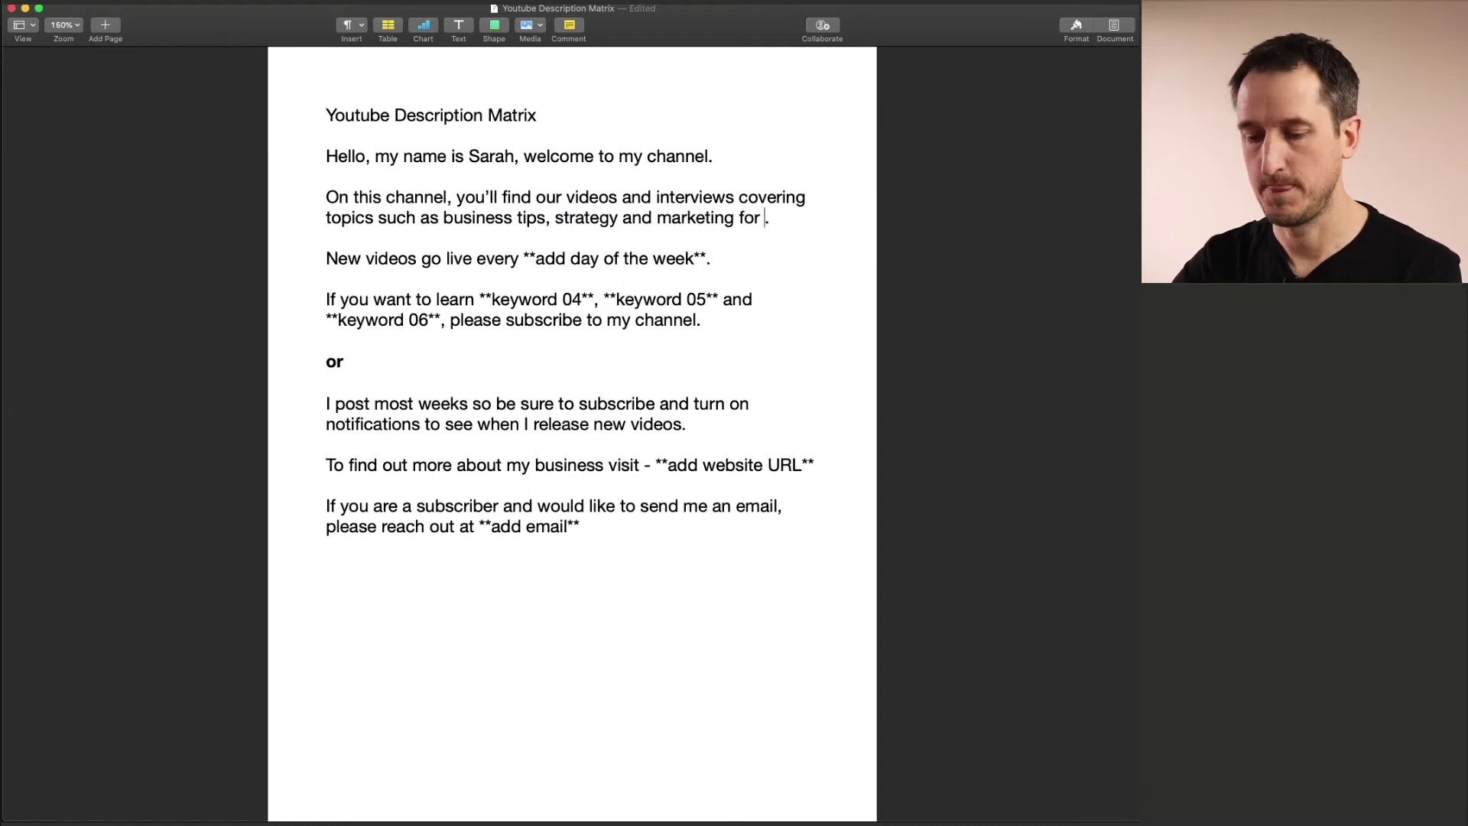
pyautogui.write('wel')
pyautogui.write('ne')
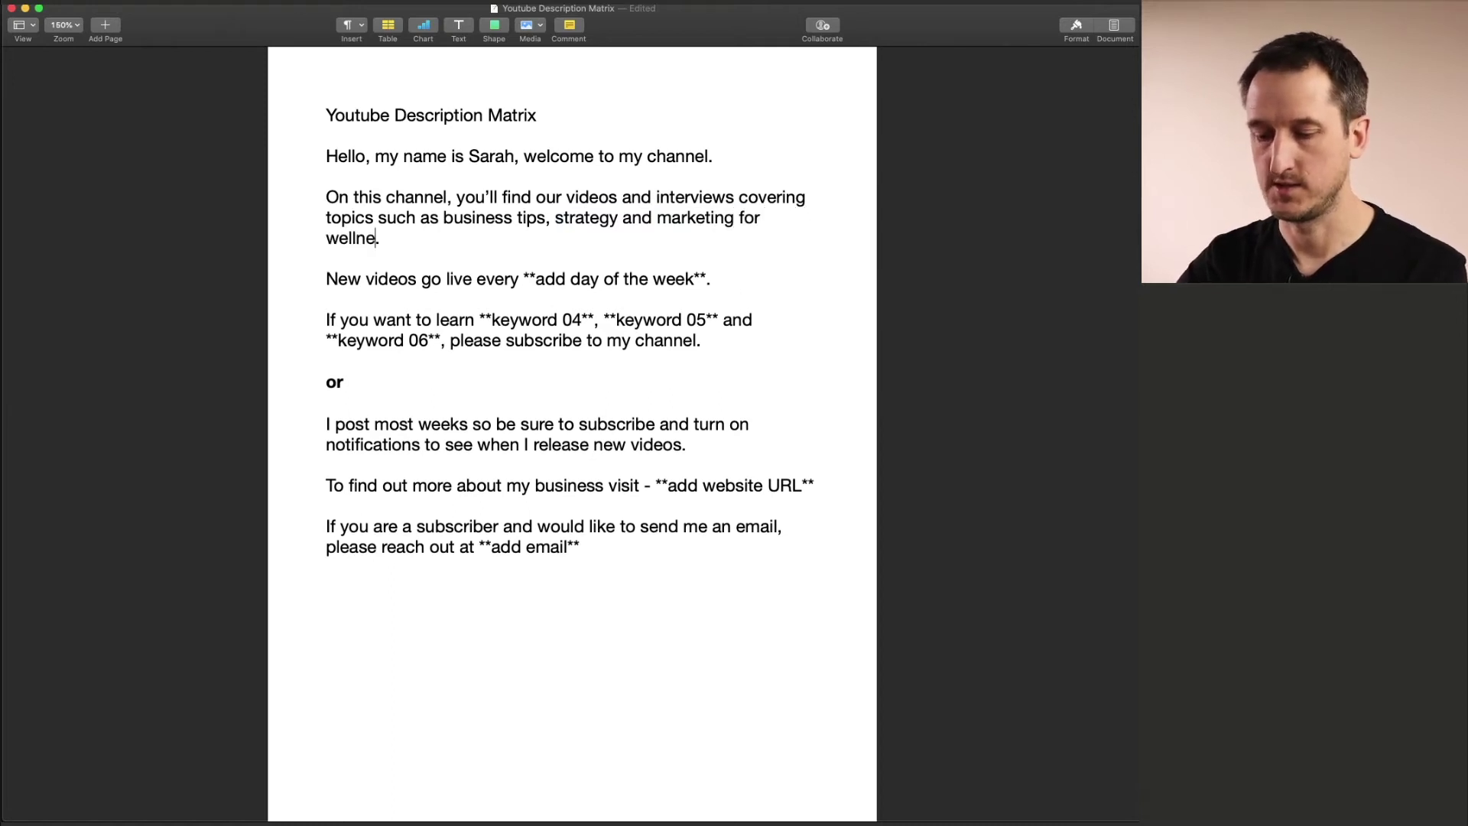
pyautogui.write('ss busi')
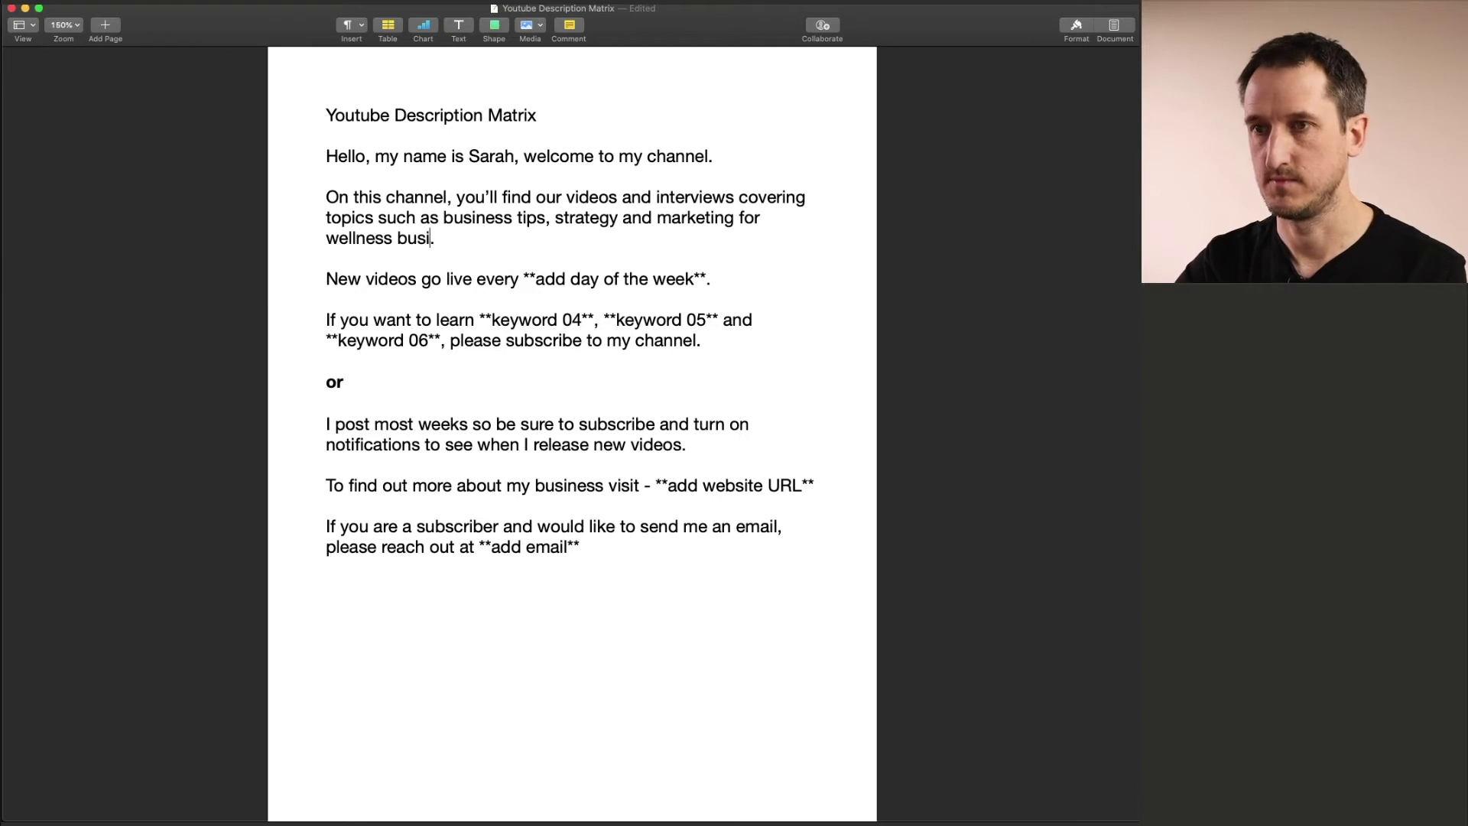
pyautogui.write('nessow')
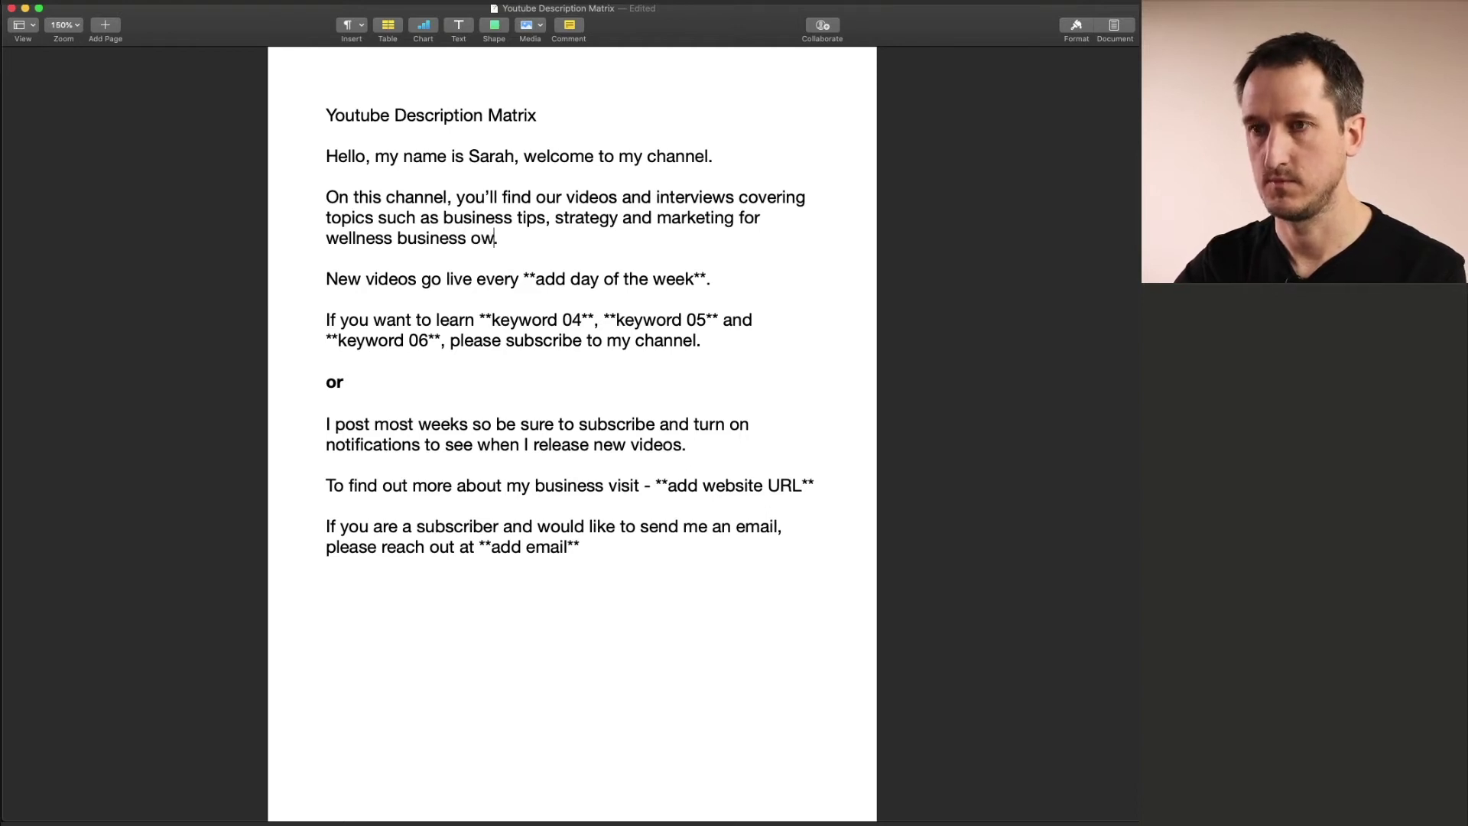
pyautogui.write('ners')
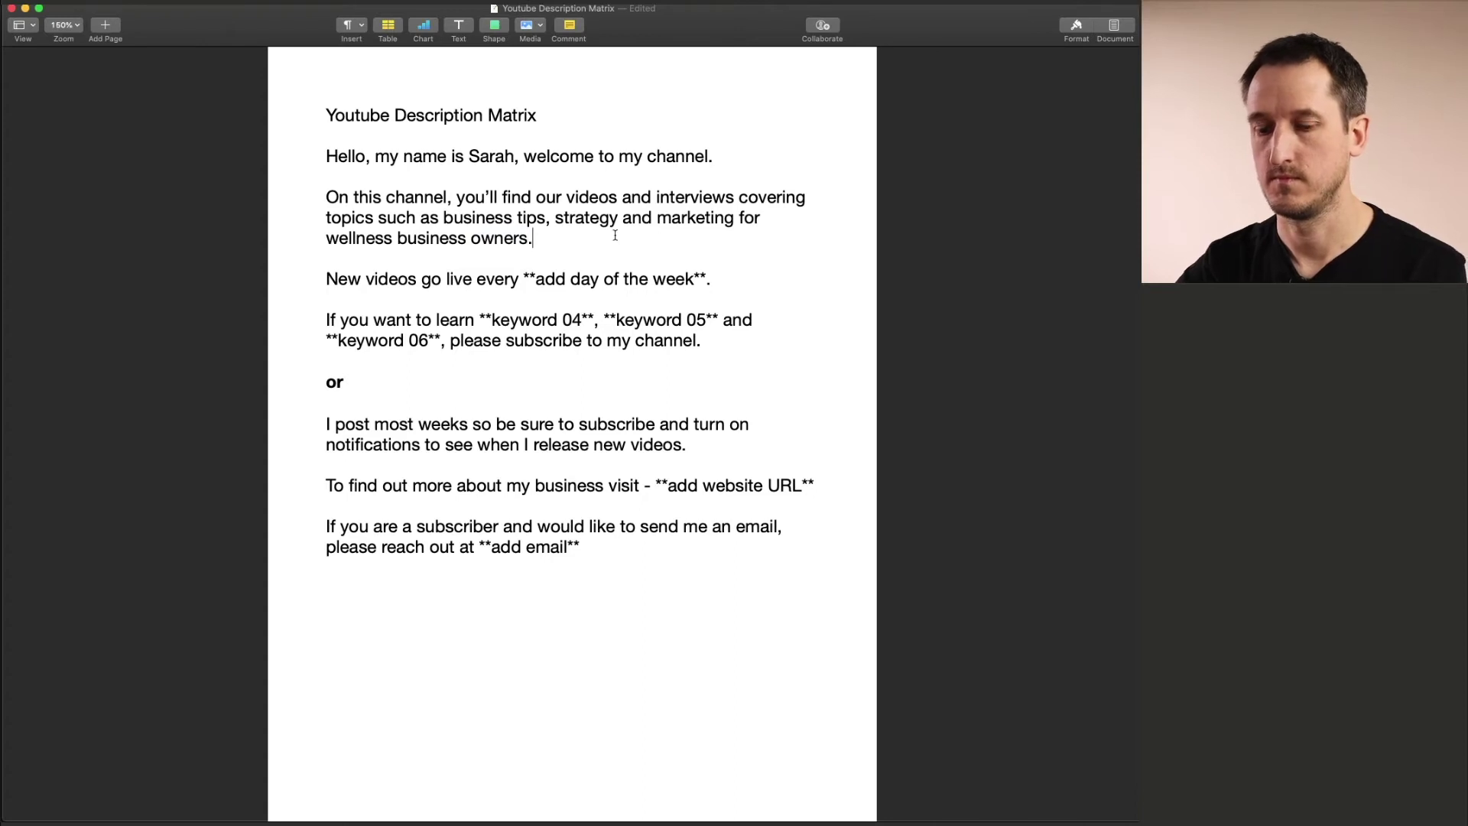
# - Change 'owners' to 'owner' and delete the 'New videos go live every…' paragraph
pyautogui.press('BackSpace')
pyautogui.doubleClick(344, 279)
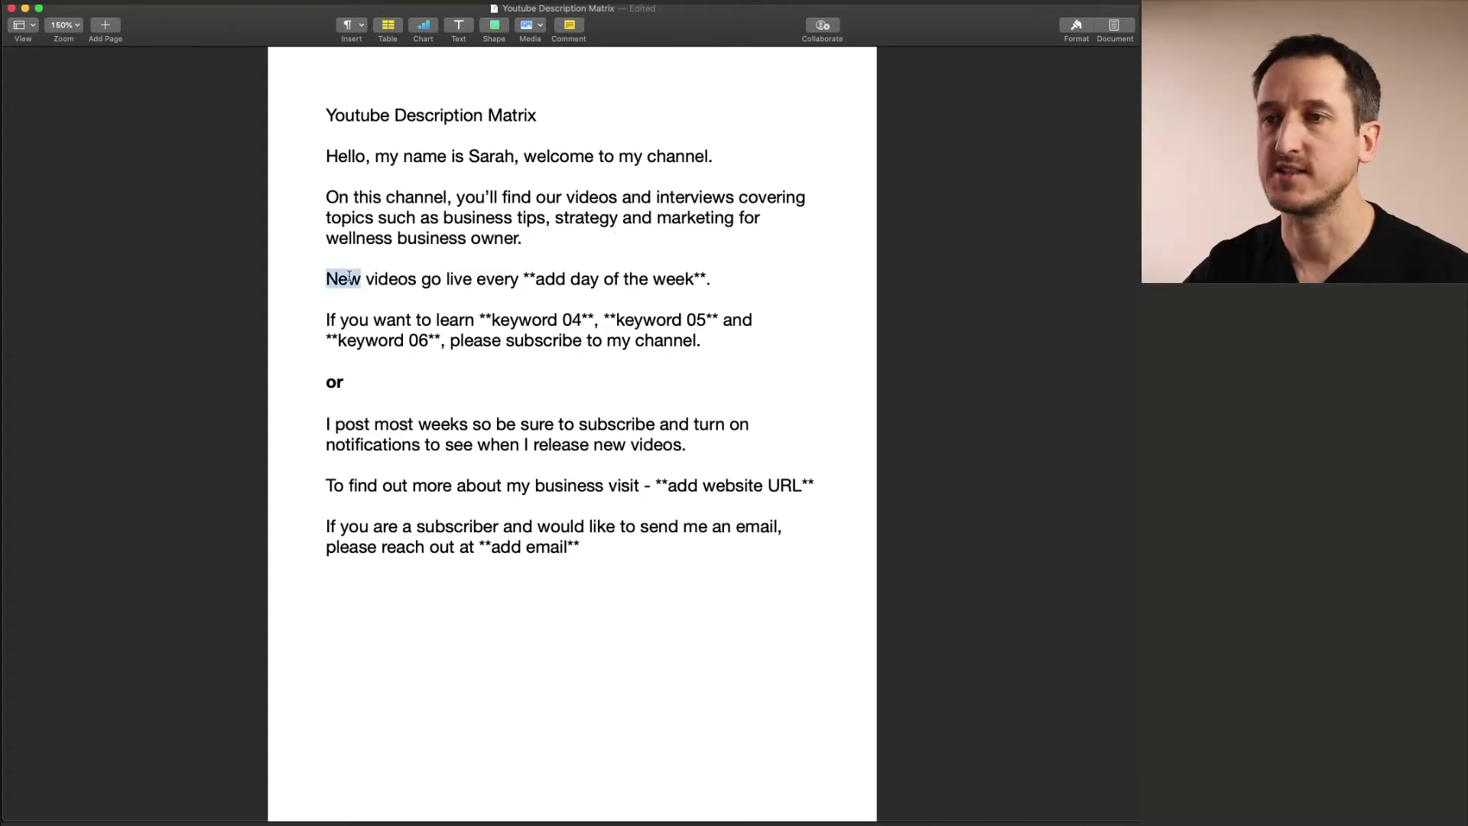
pyautogui.moveTo(347, 279); pyautogui.dragTo(722, 278)
pyautogui.moveTo(524, 280); pyautogui.dragTo(710, 278)
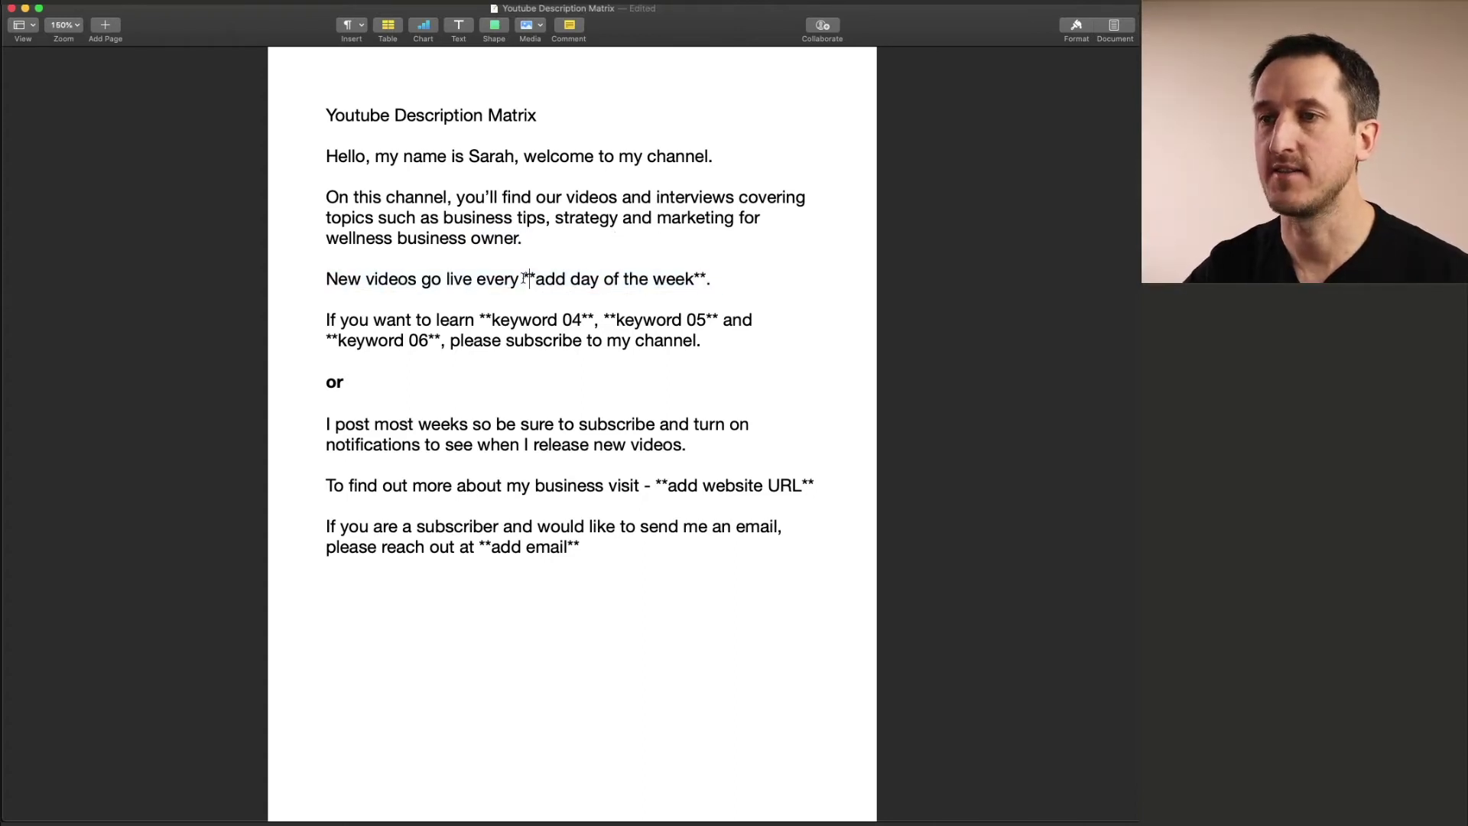
pyautogui.click(725, 279)
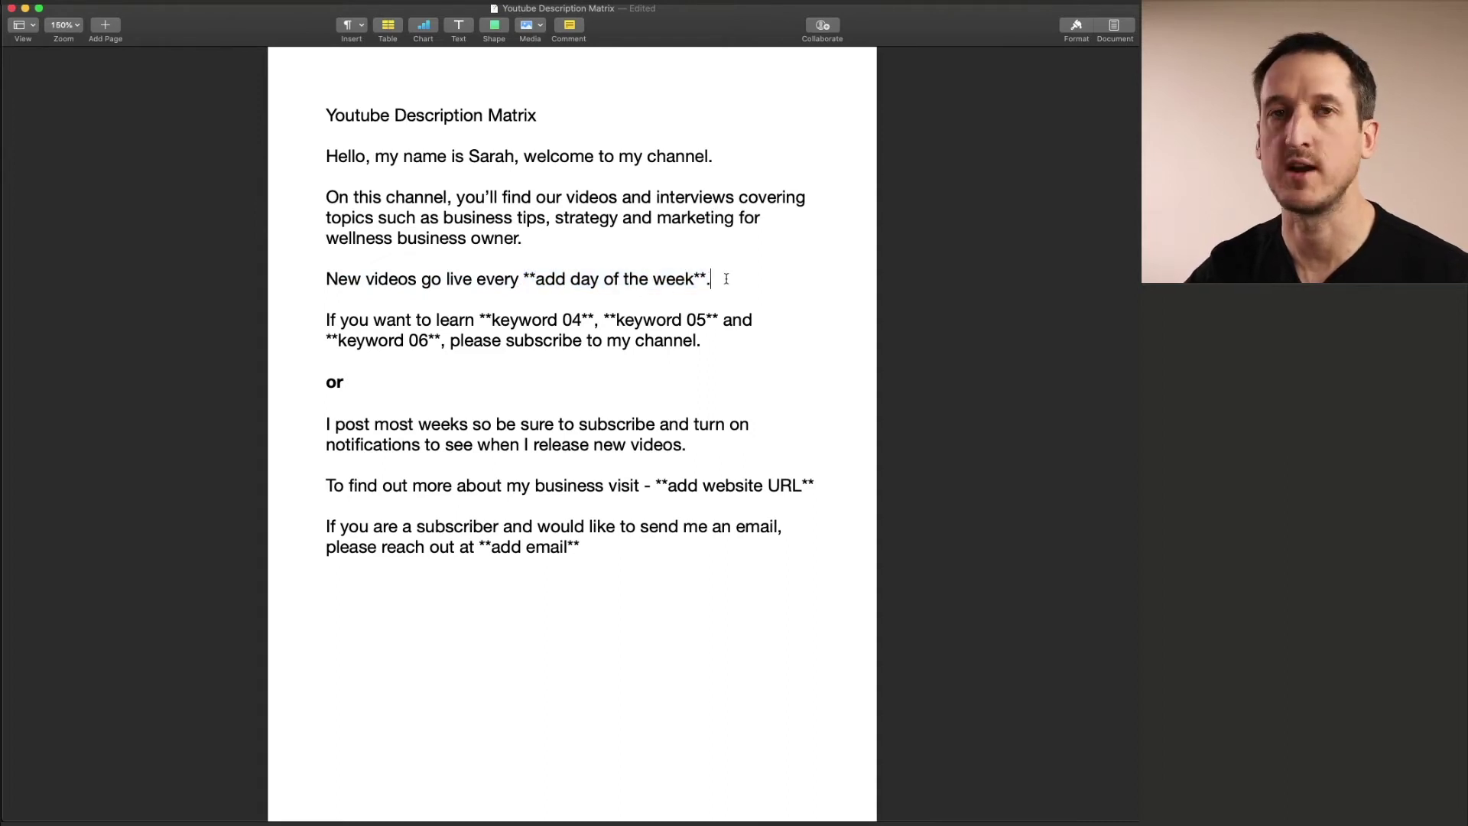
pyautogui.moveTo(525, 279); pyautogui.dragTo(710, 279)
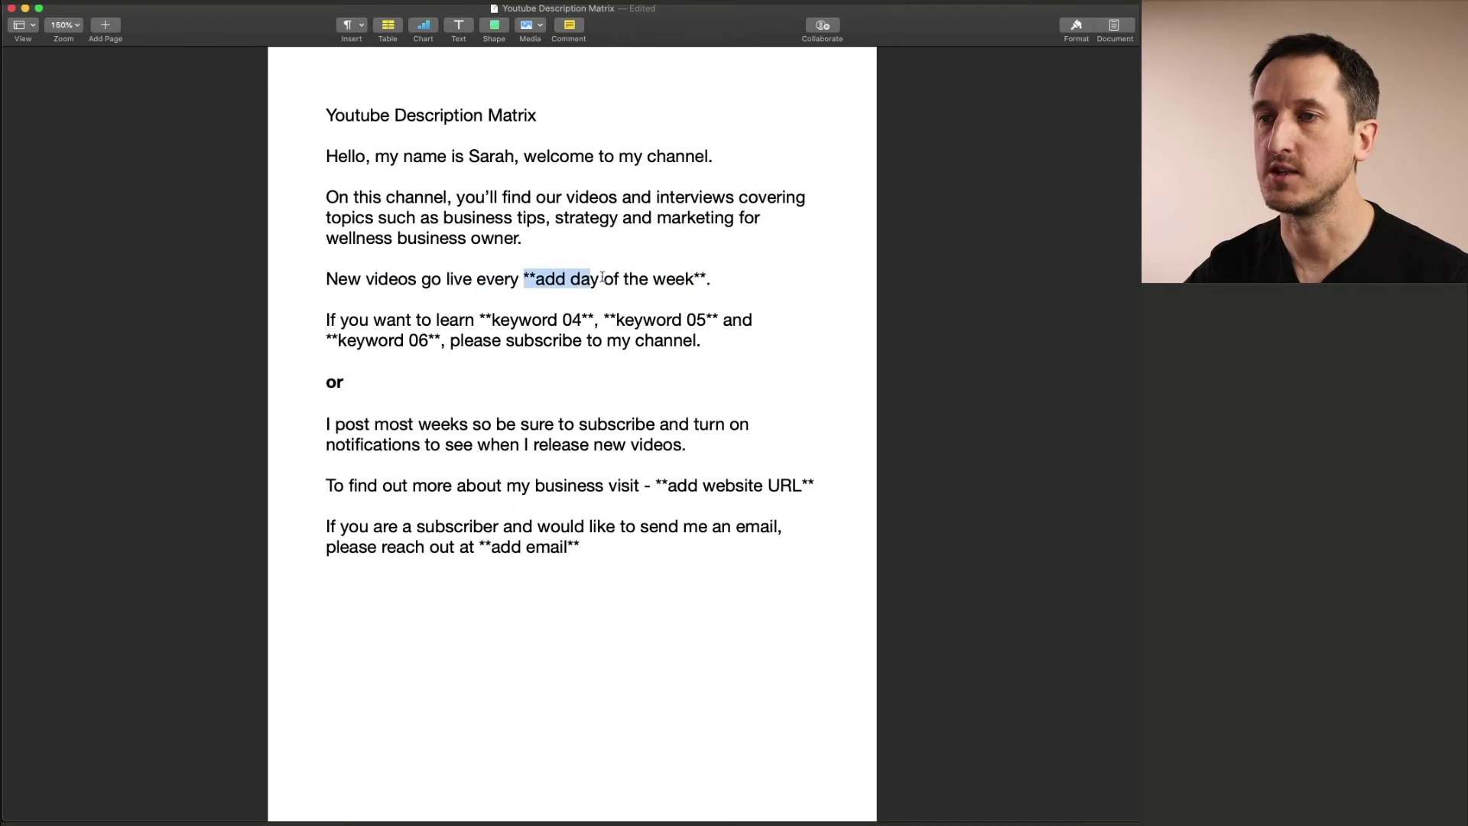
pyautogui.click(712, 279)
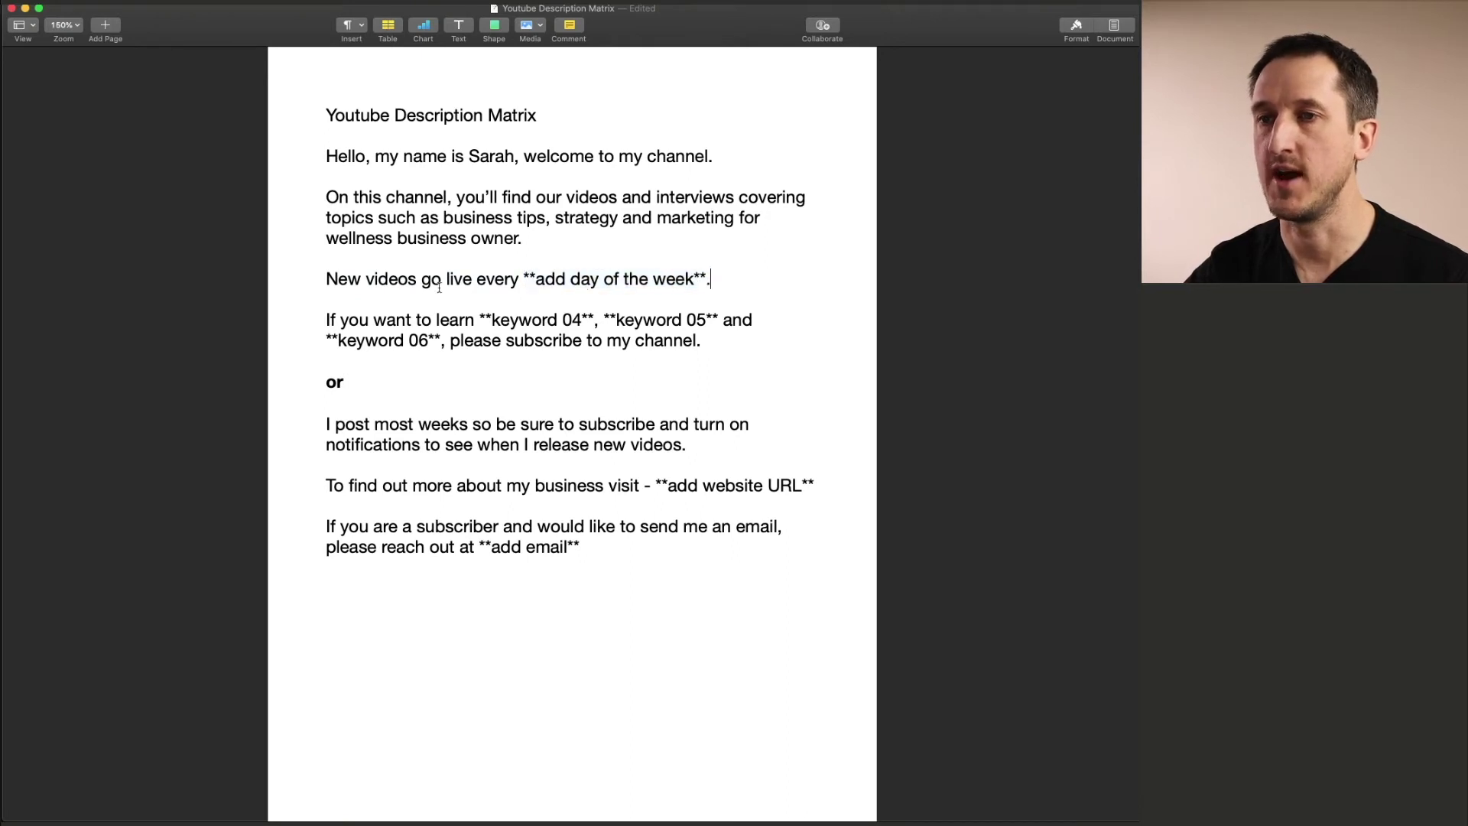
pyautogui.tripleClick(364, 281)
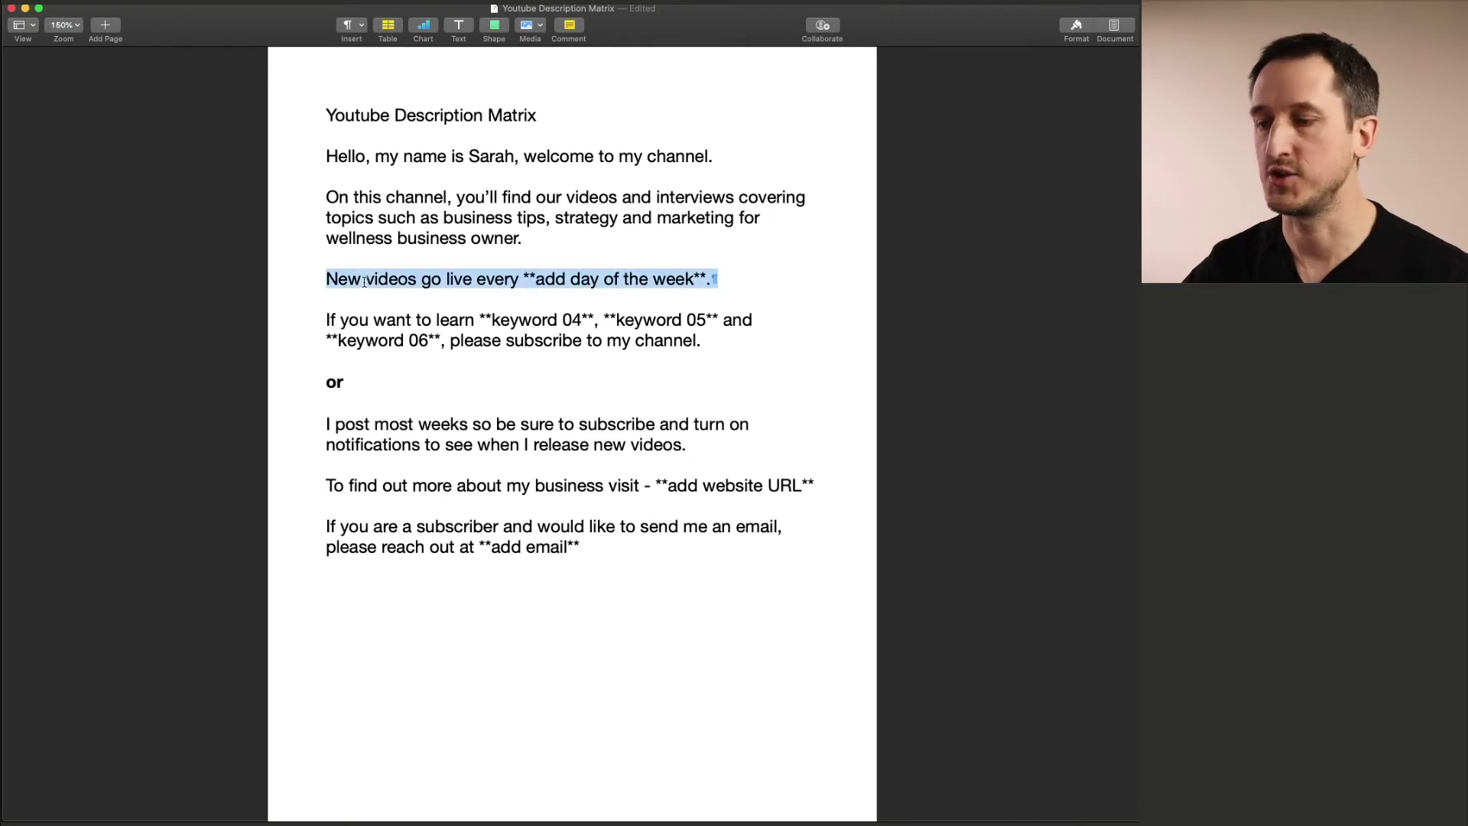
pyautogui.press('BackSpace')
pyautogui.press('BackSpace')
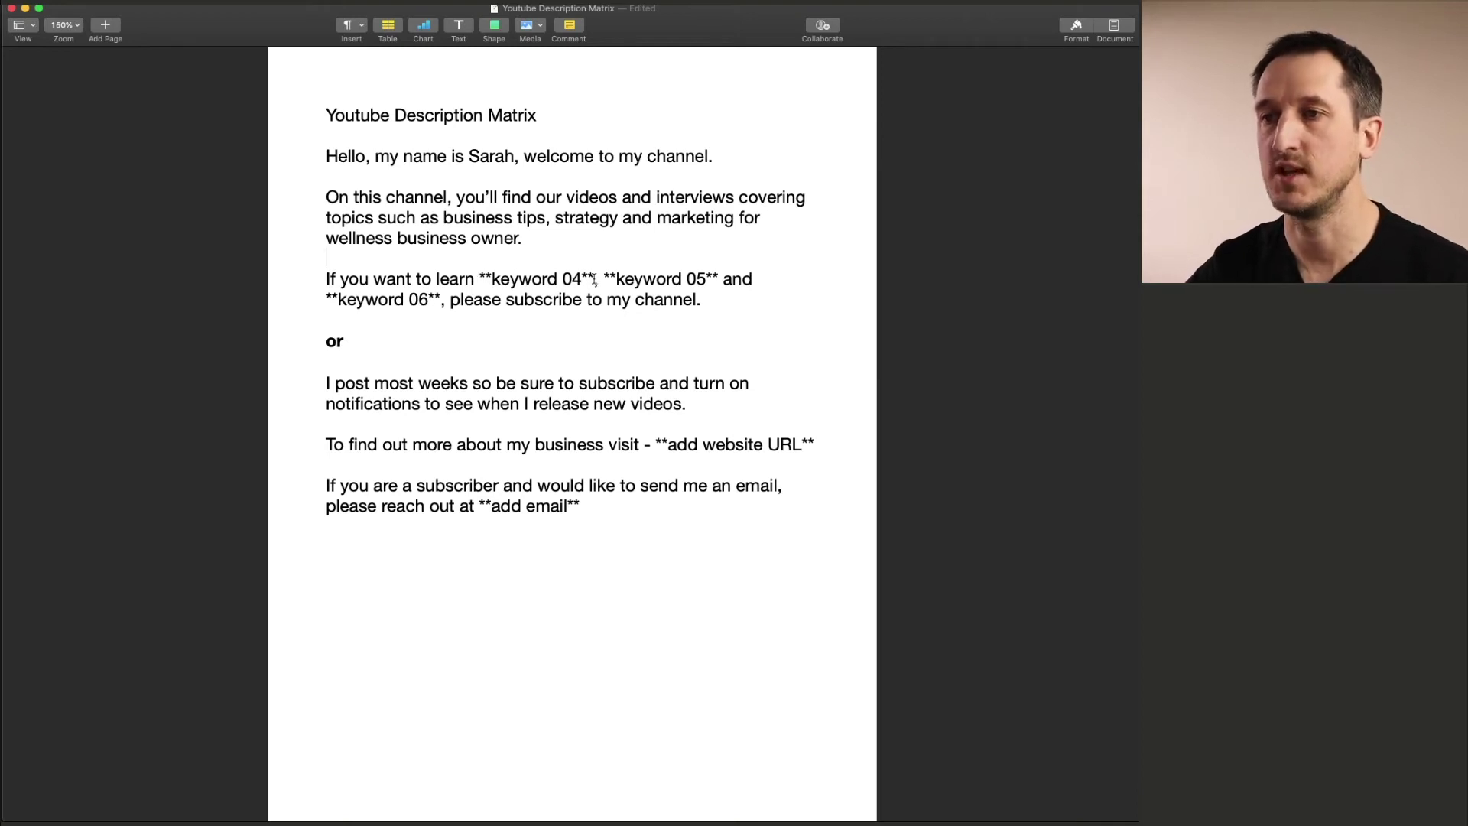
# - Fill keywords 04–06 with the wellness business, more clients and healing business phrases
pyautogui.moveTo(595, 279); pyautogui.dragTo(481, 280)
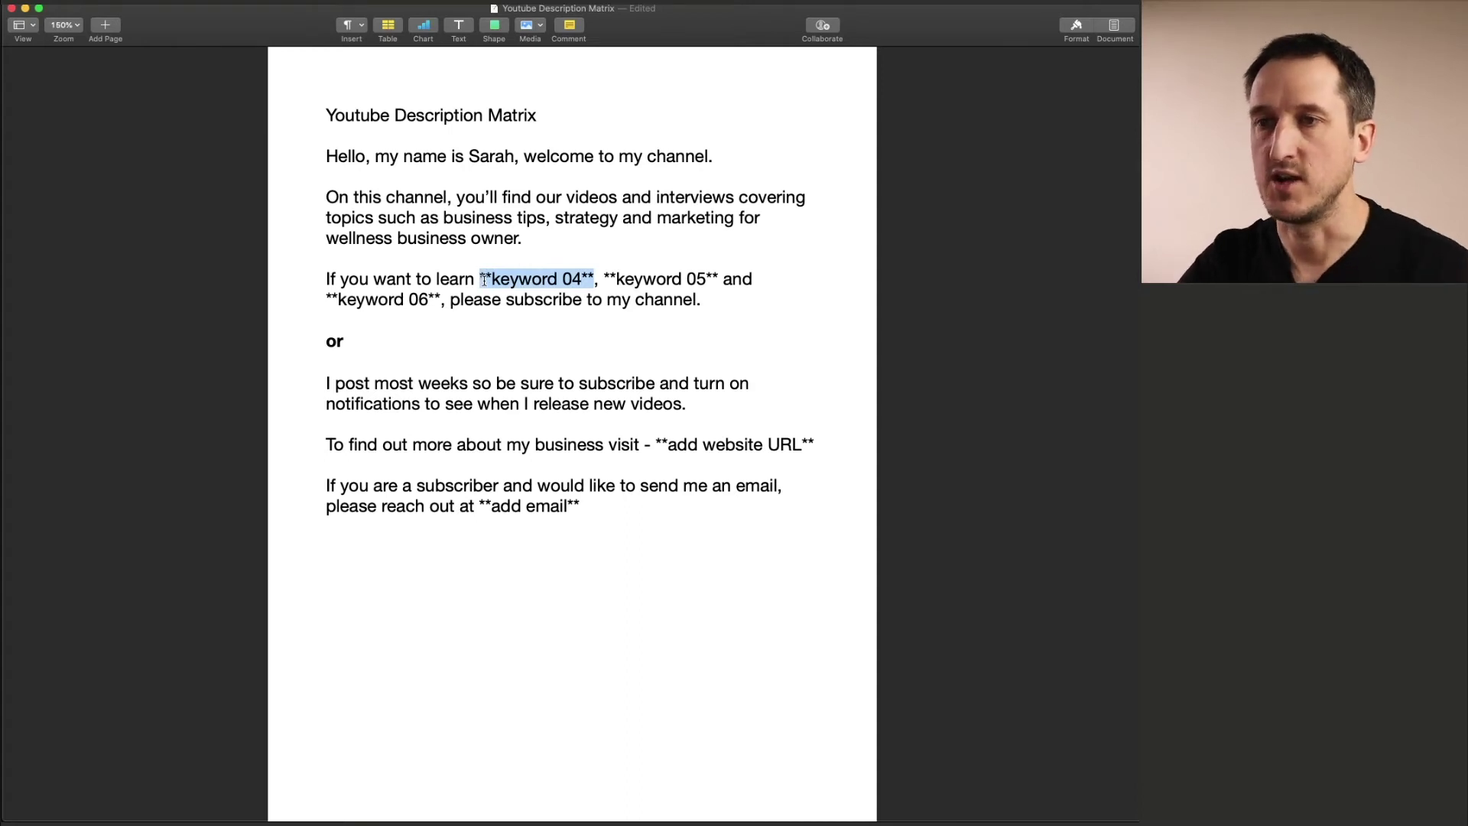
pyautogui.write('how to mark')
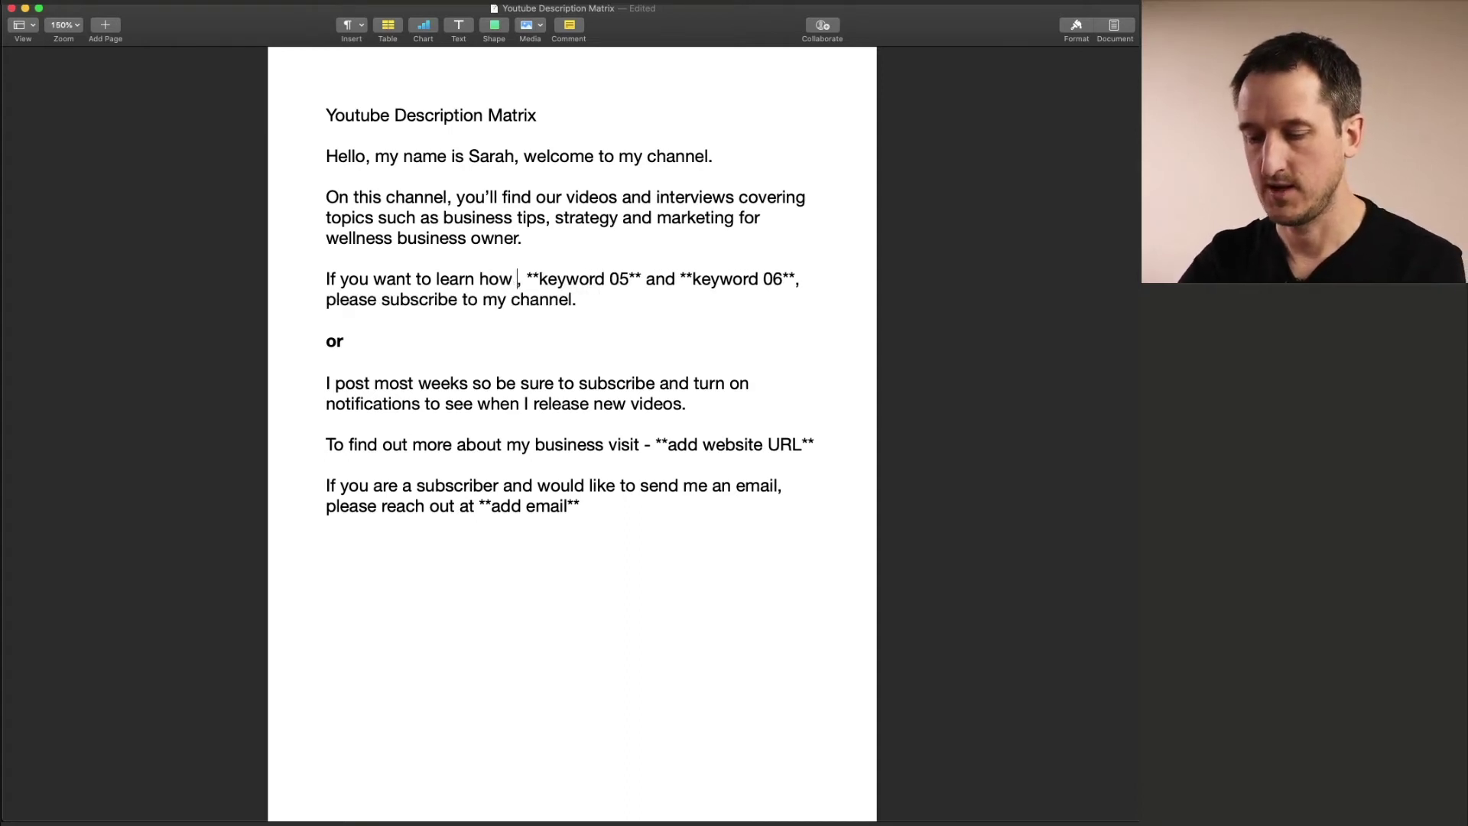
pyautogui.write('et your')
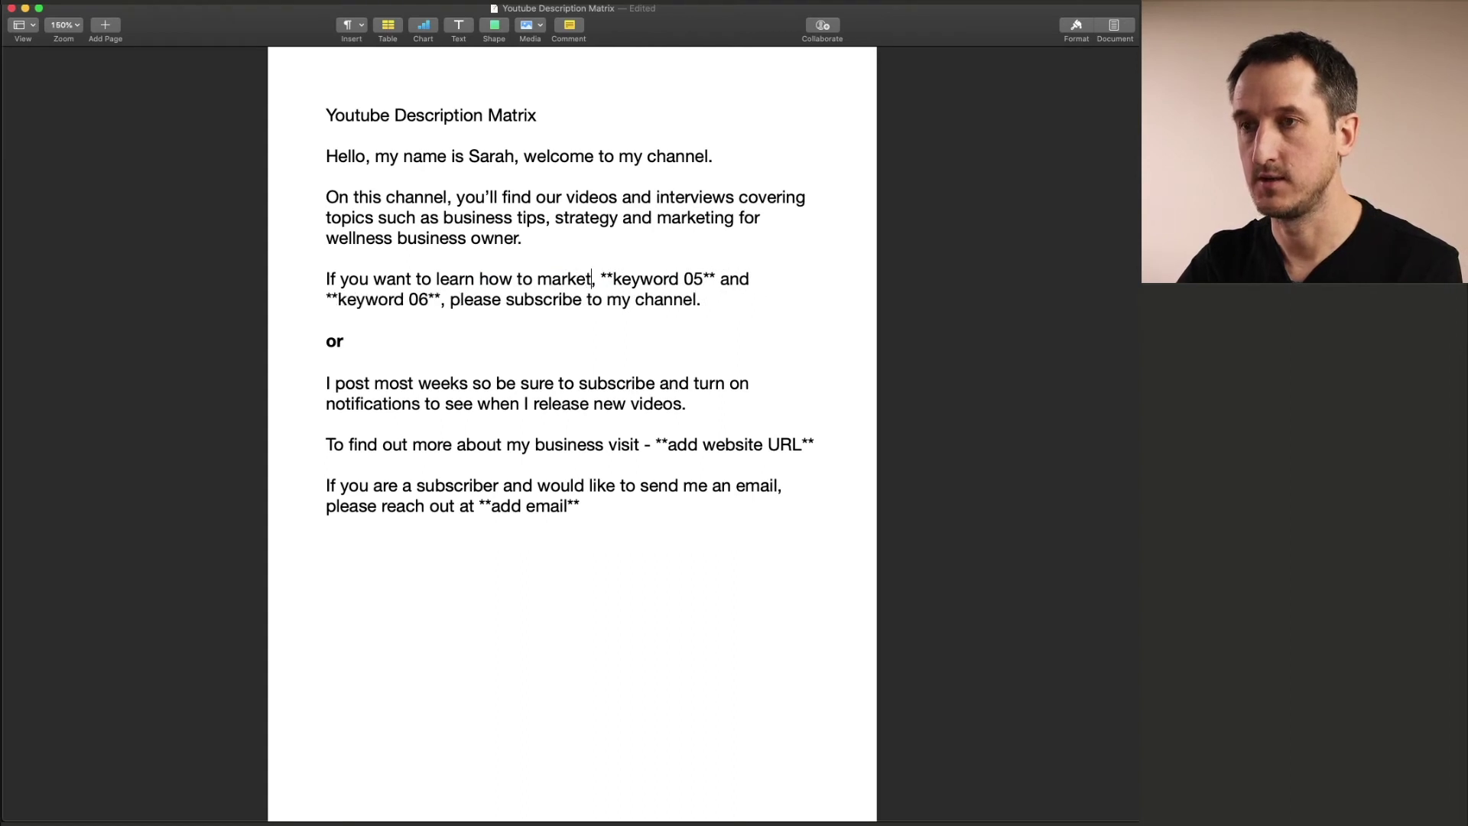
pyautogui.write(' wellnes')
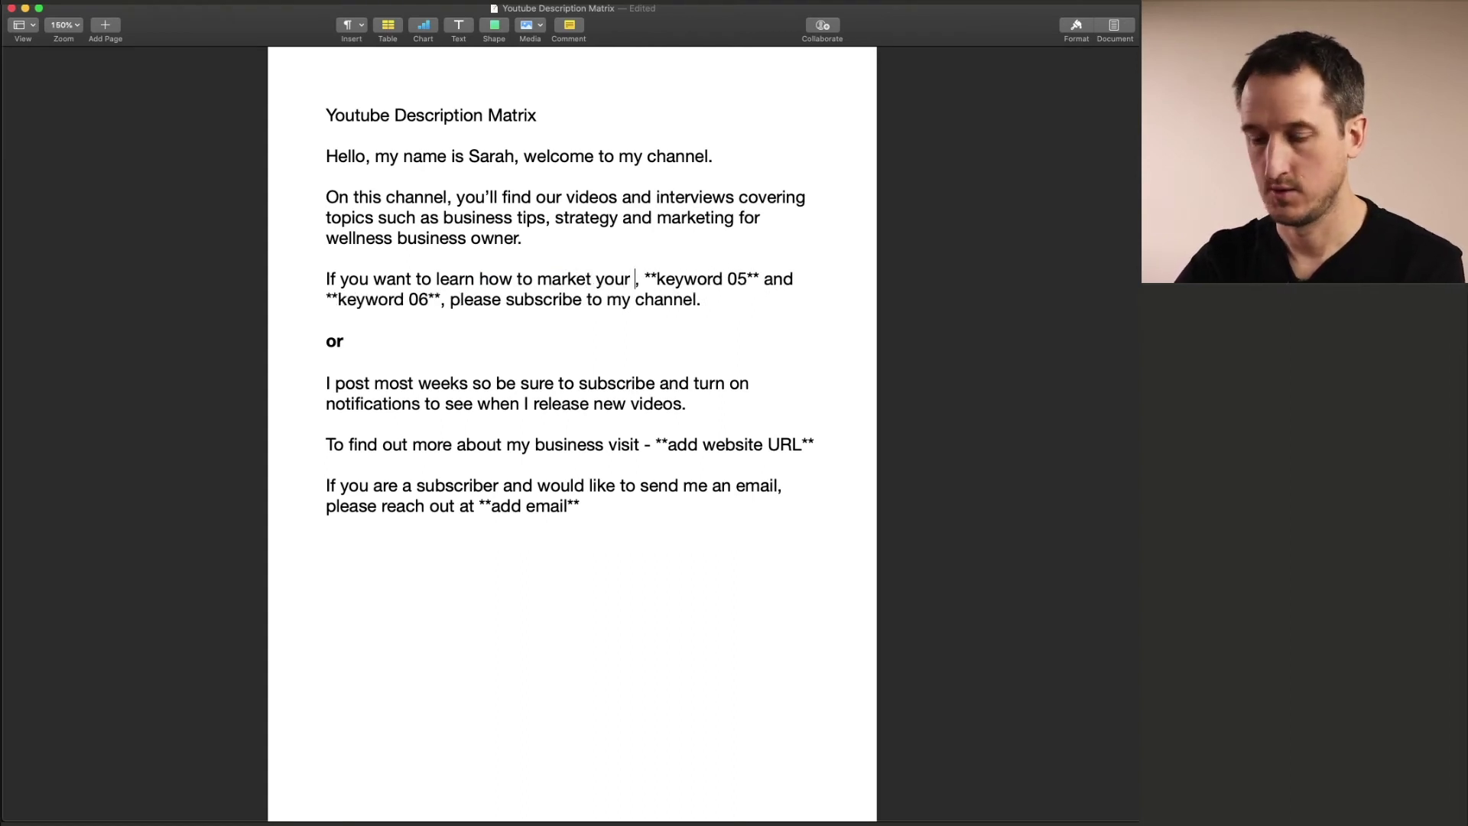
pyautogui.write('s')
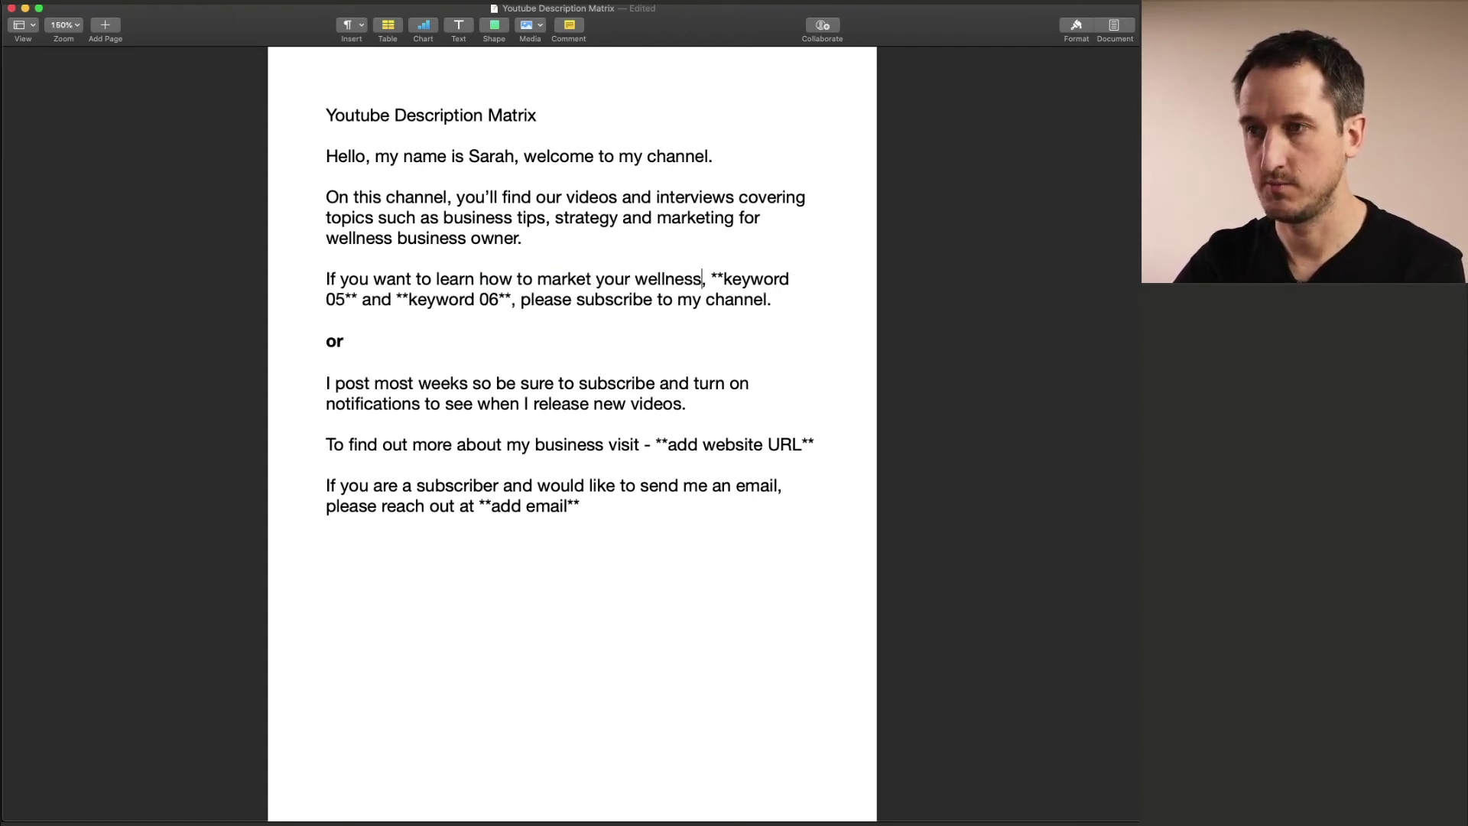
pyautogui.write(' business')
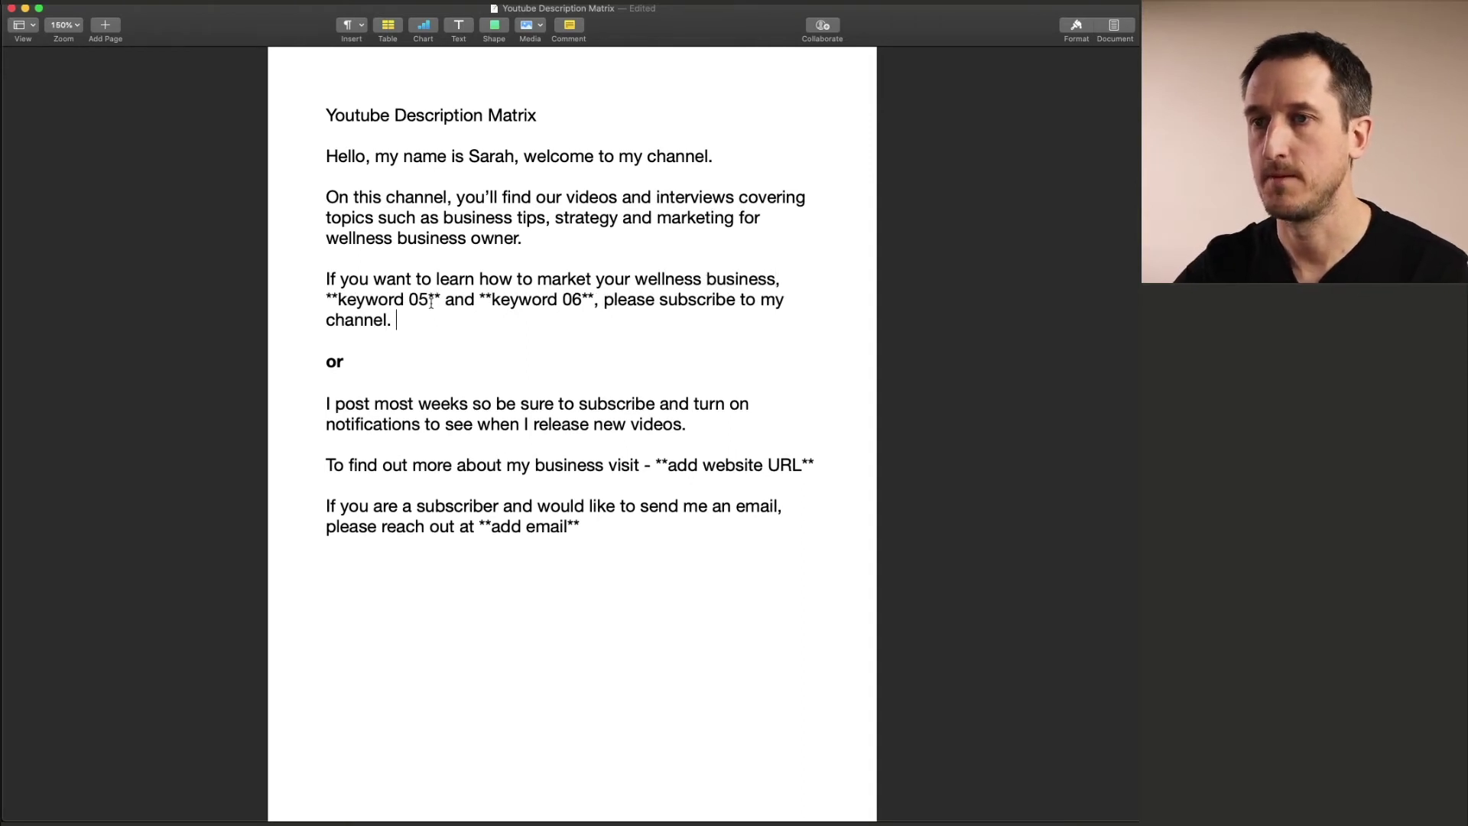
pyautogui.moveTo(439, 299); pyautogui.dragTo(327, 299)
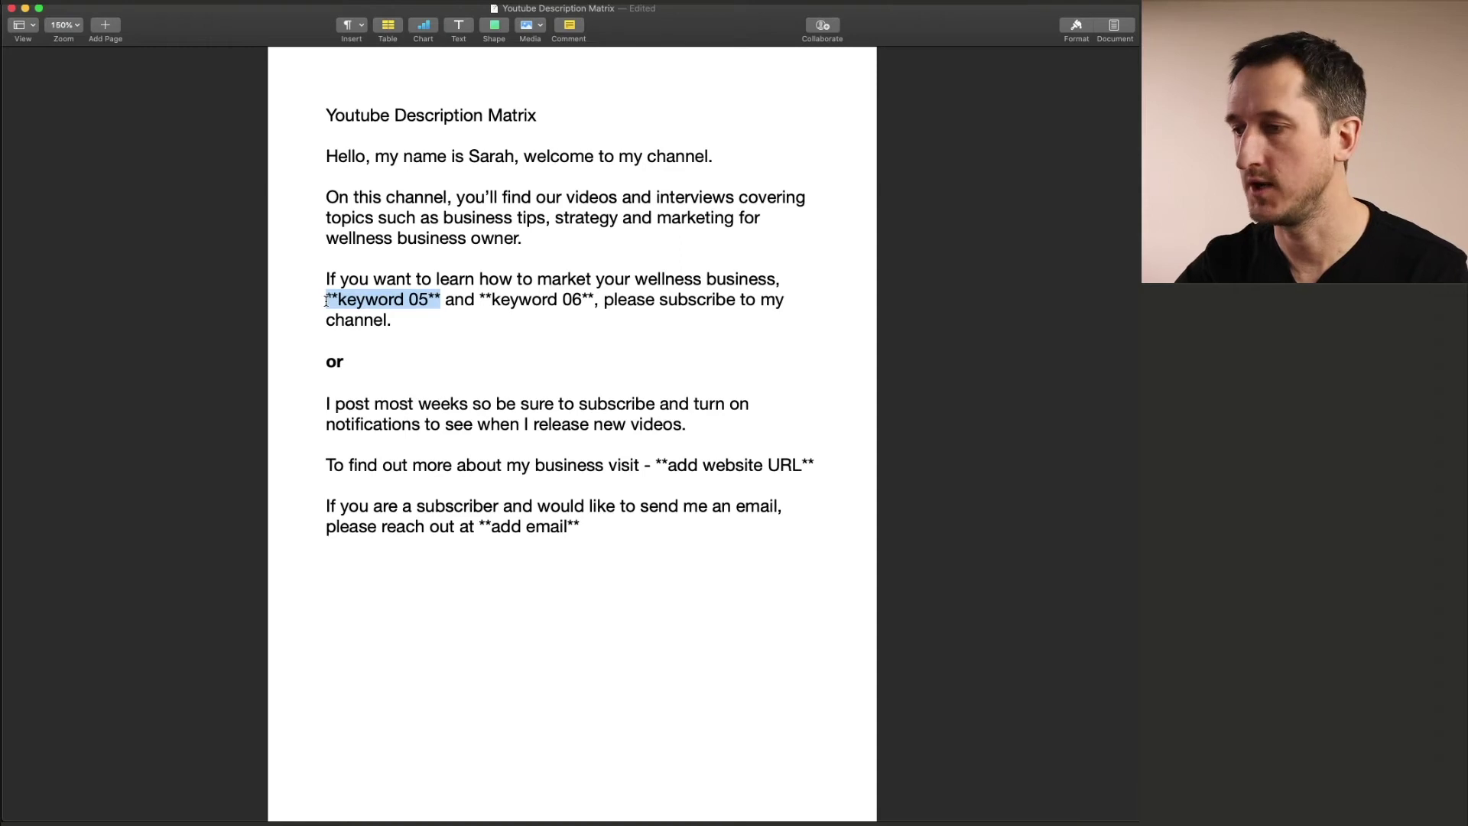
pyautogui.write('how to at')
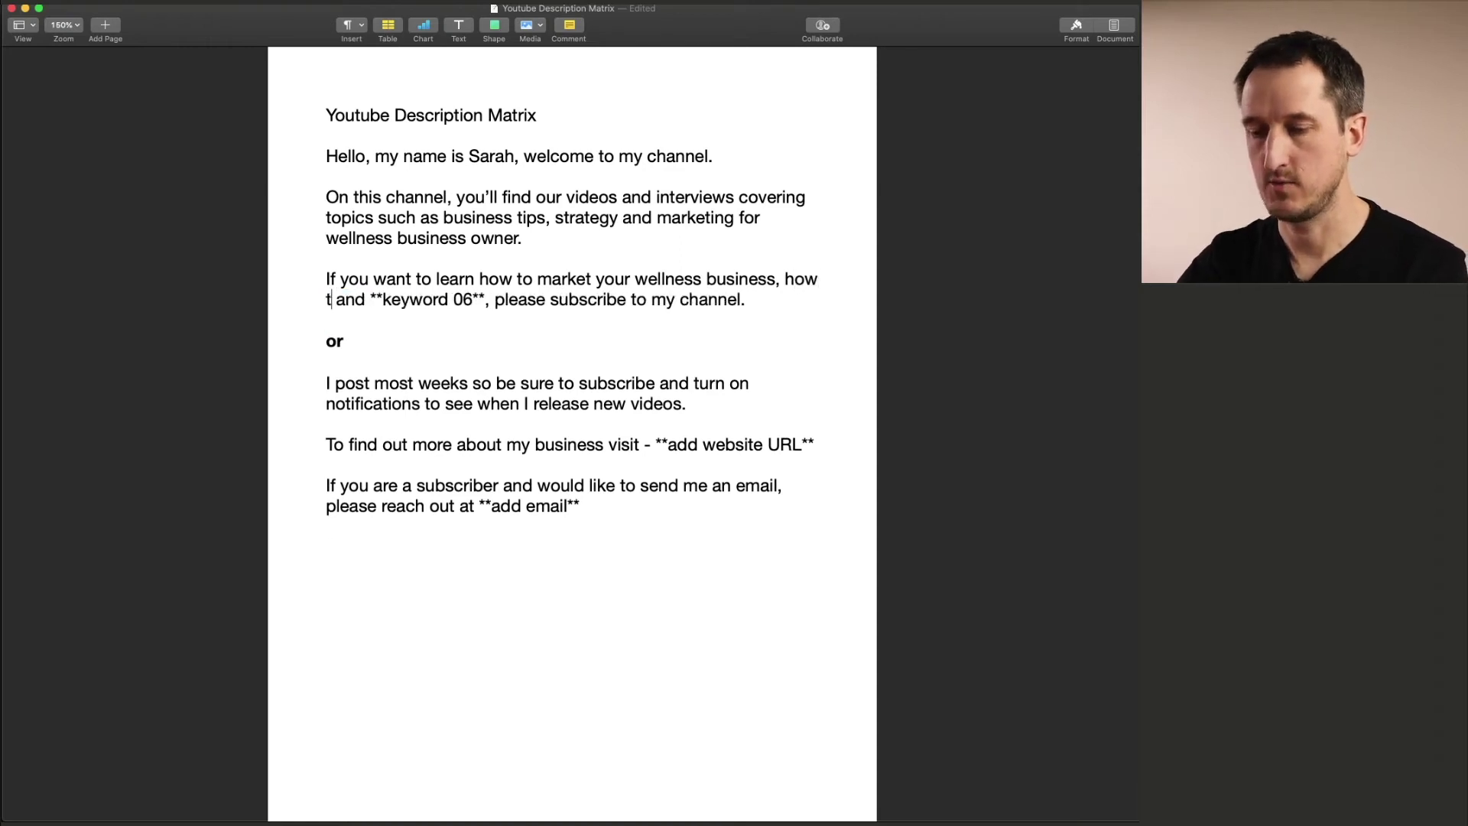
pyautogui.write('tract more')
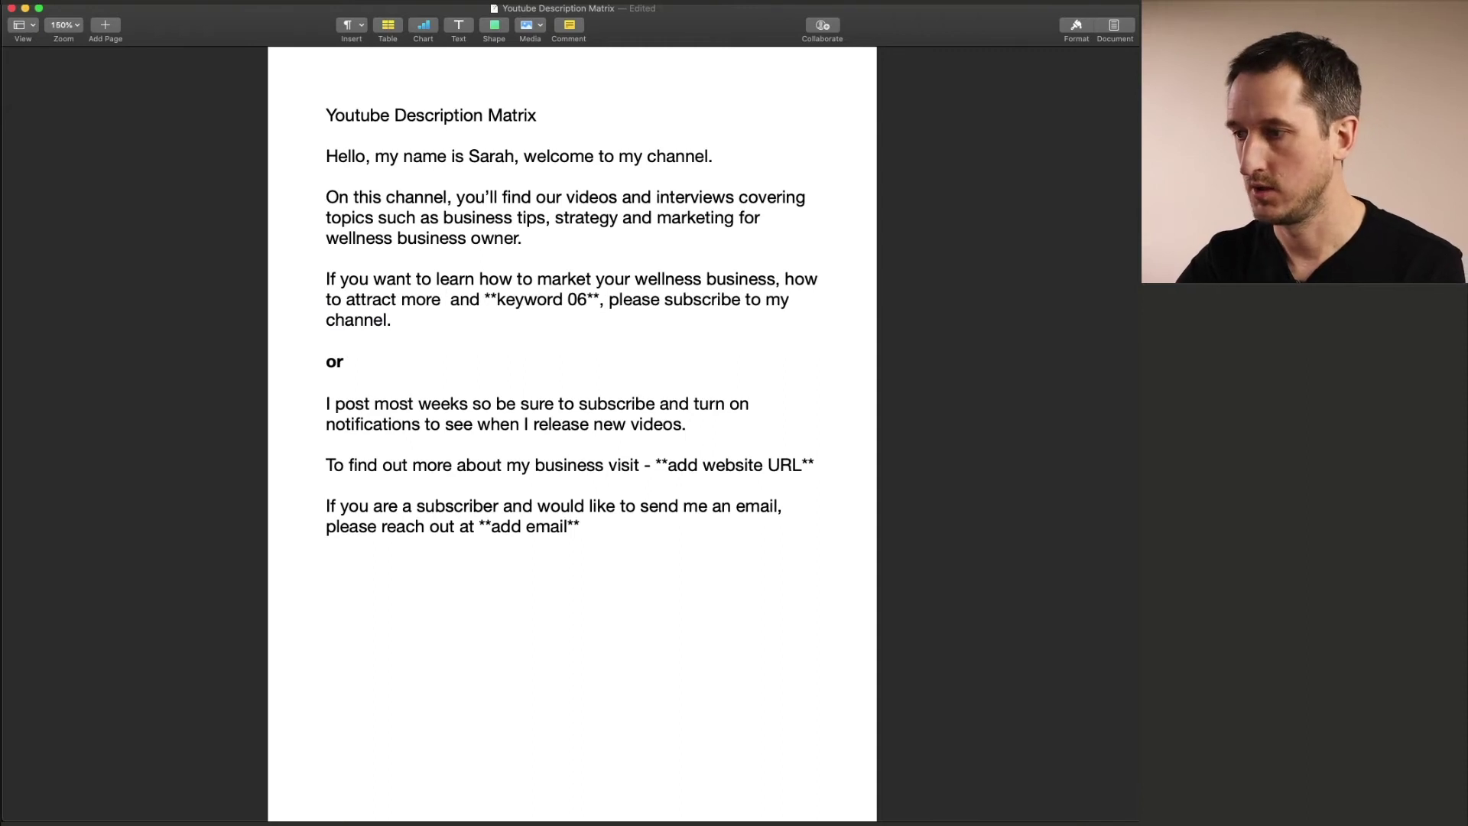
pyautogui.write(' clients')
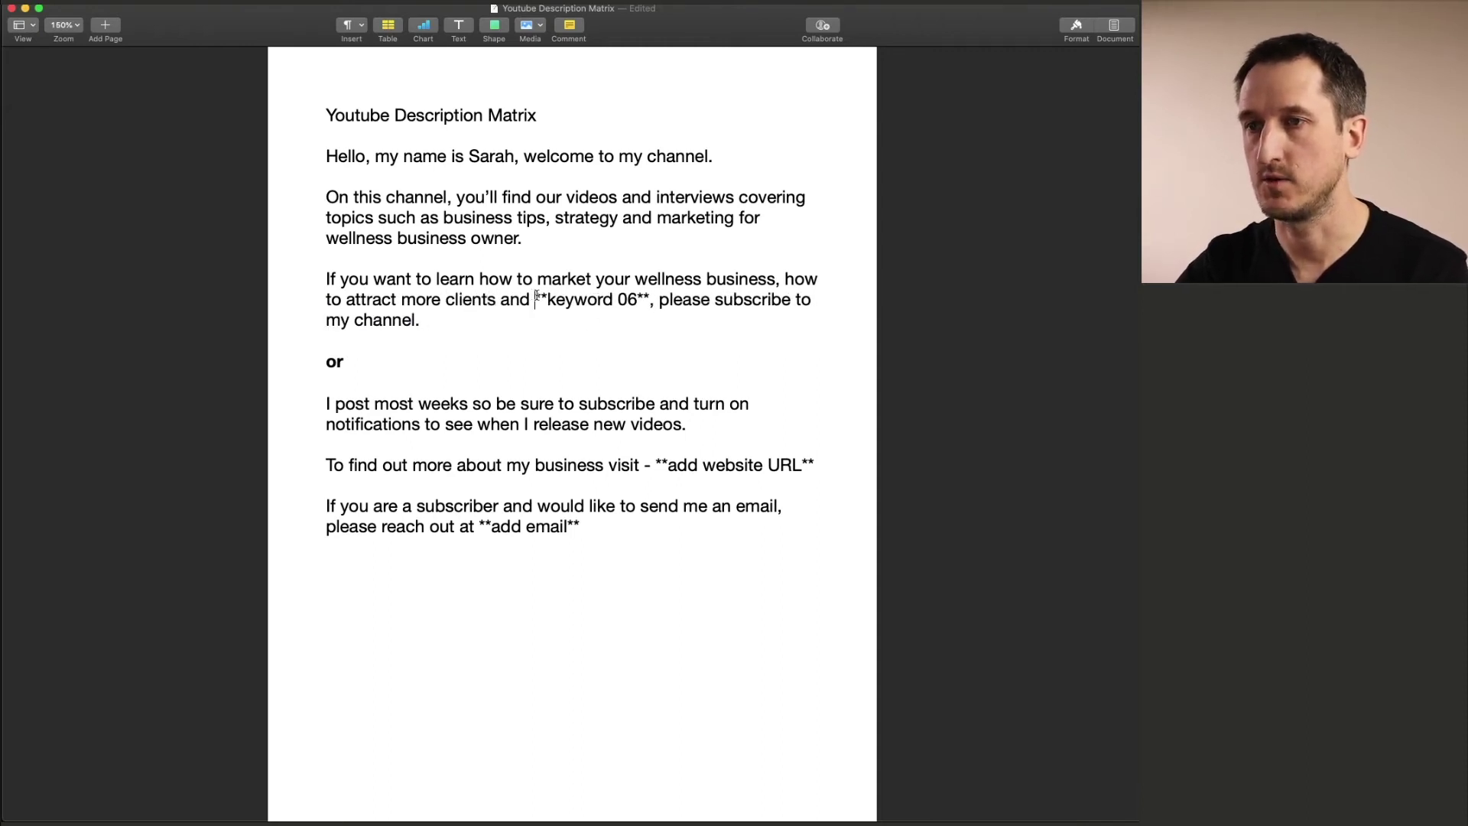
pyautogui.moveTo(534, 298); pyautogui.dragTo(649, 298)
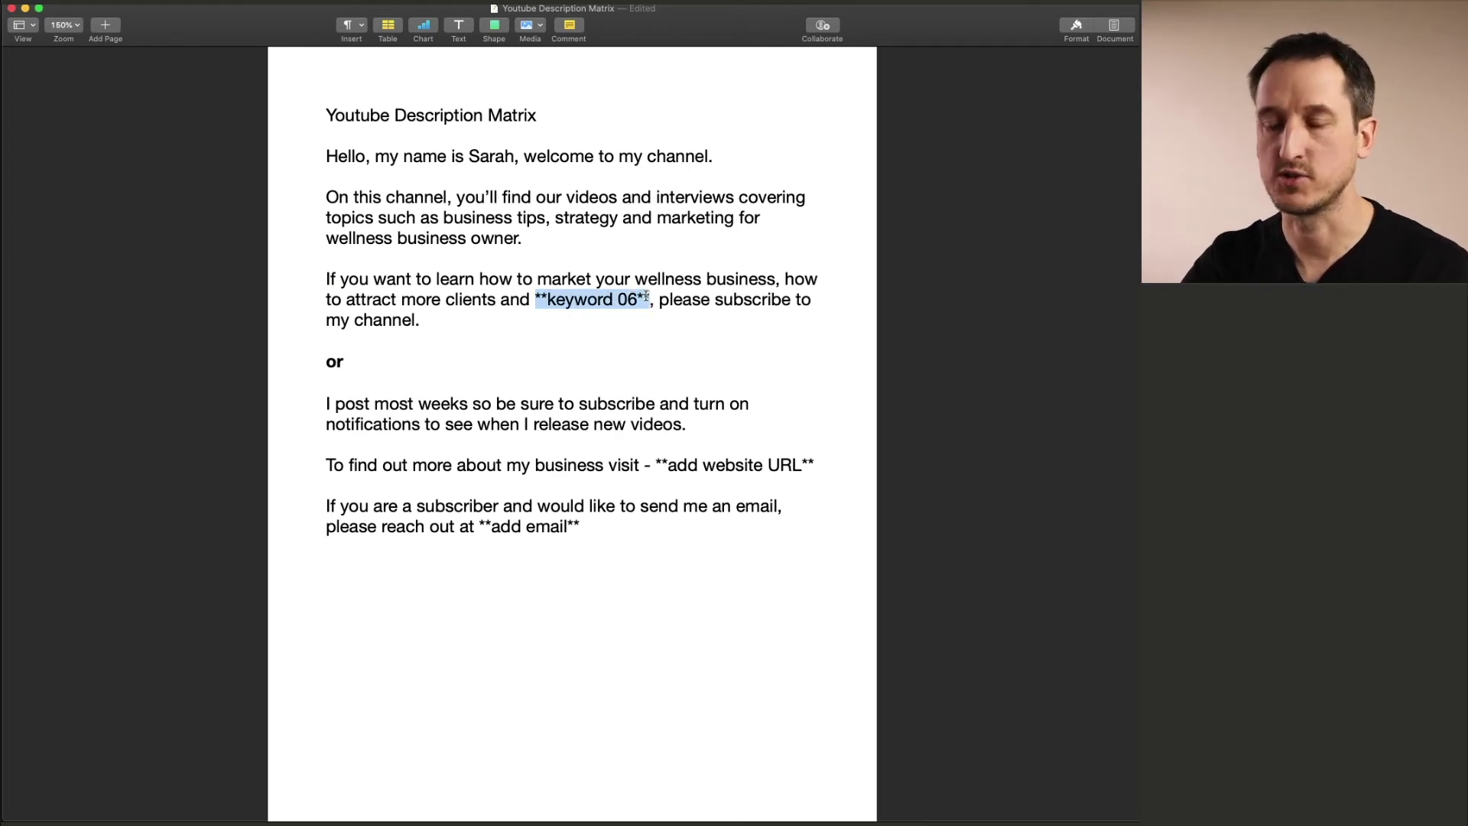
pyautogui.write('how to crea')
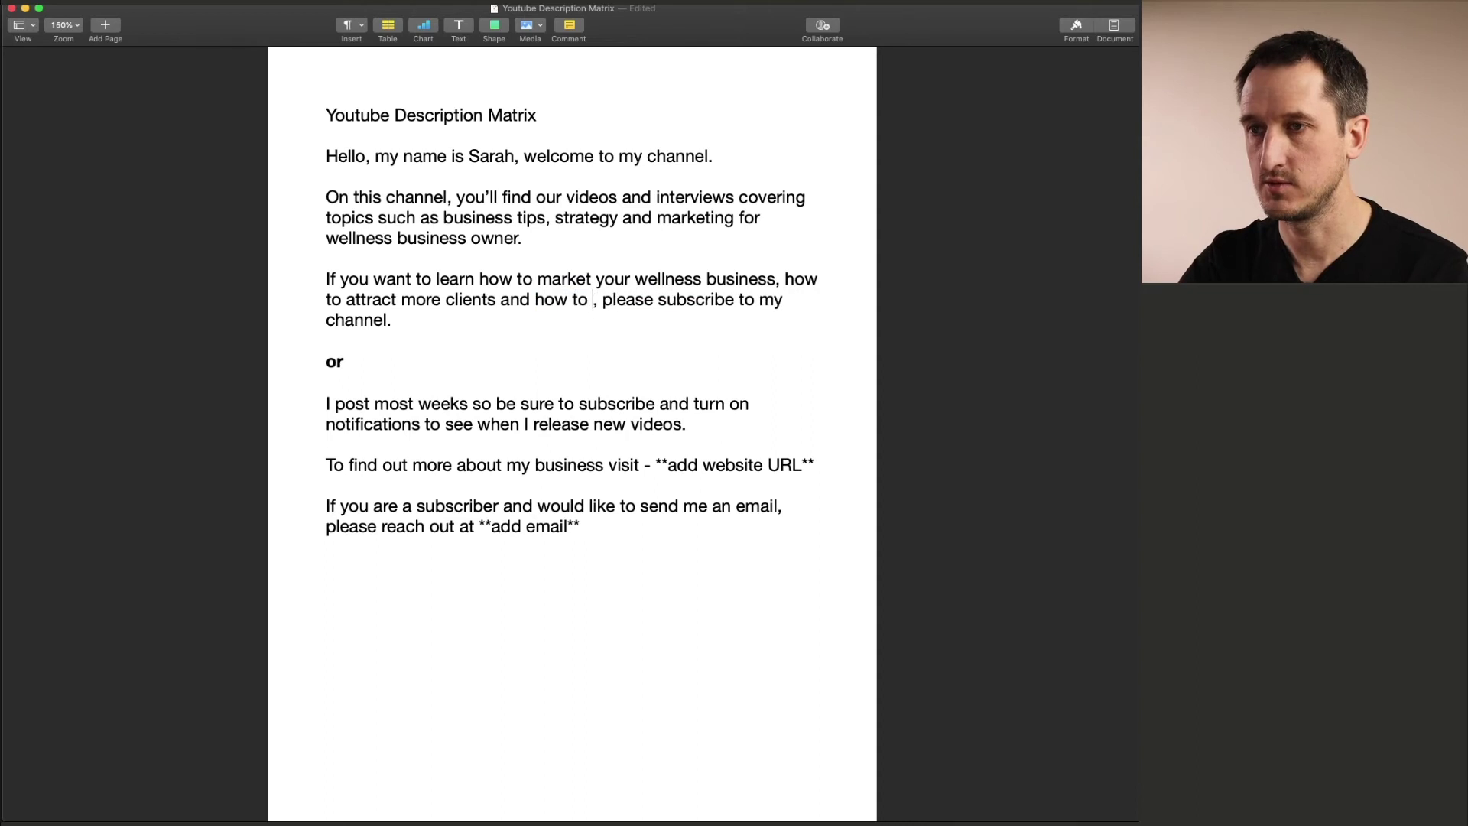
pyautogui.write('te a su')
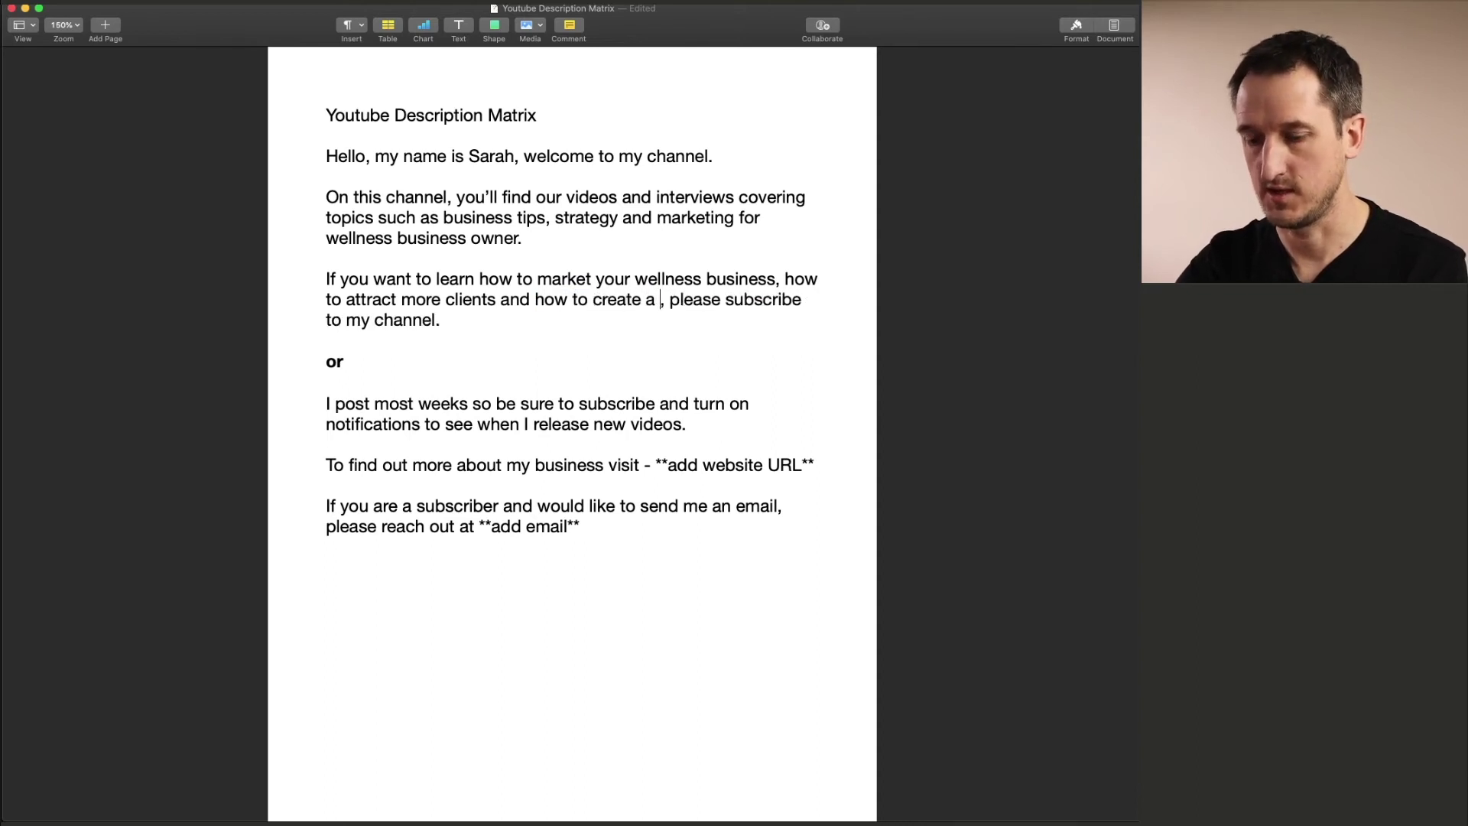
pyautogui.write('cces')
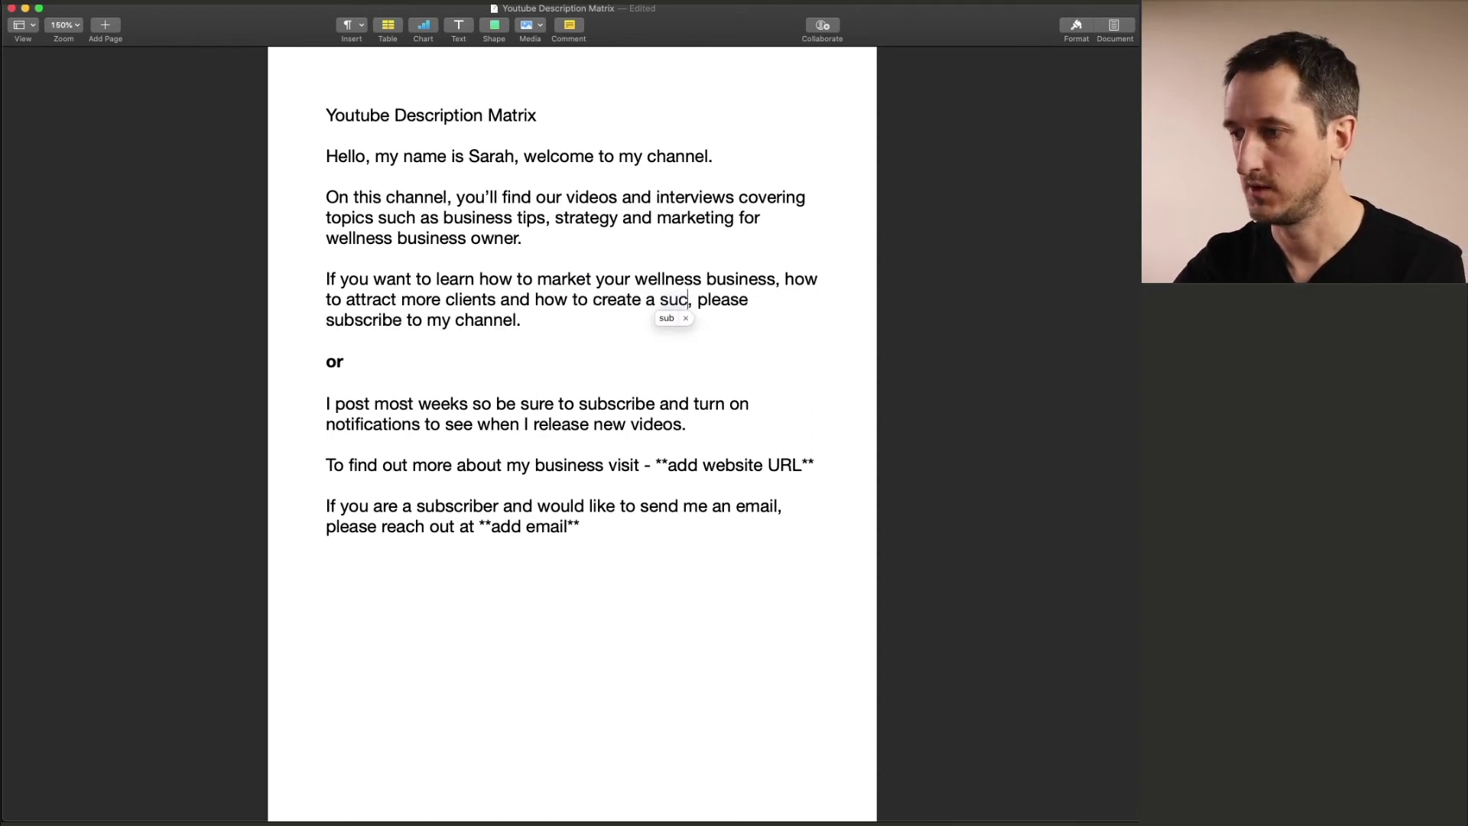
pyautogui.write('sful healing b')
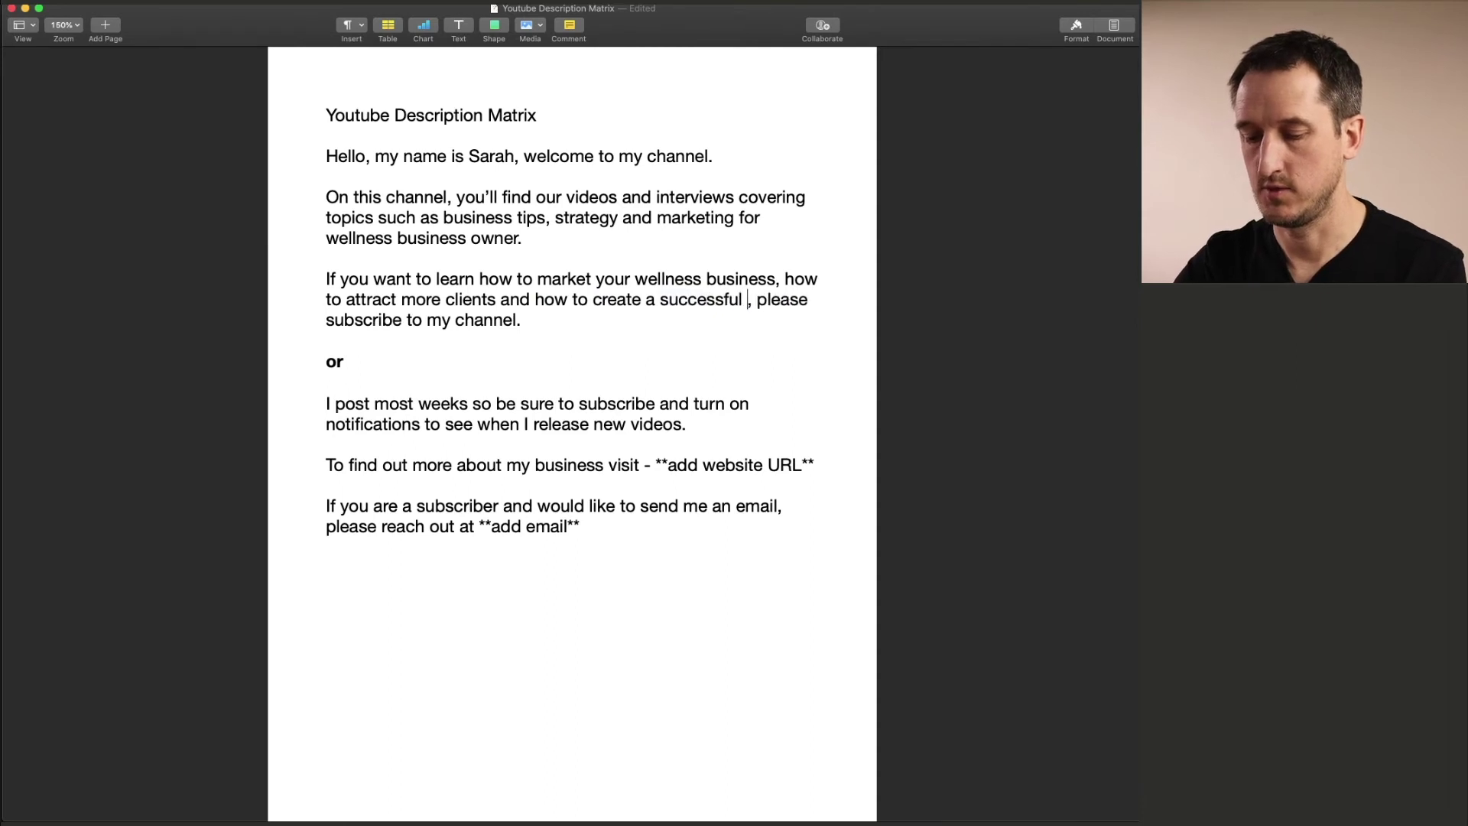
pyautogui.write('usiness , please subscribe to my channel.')
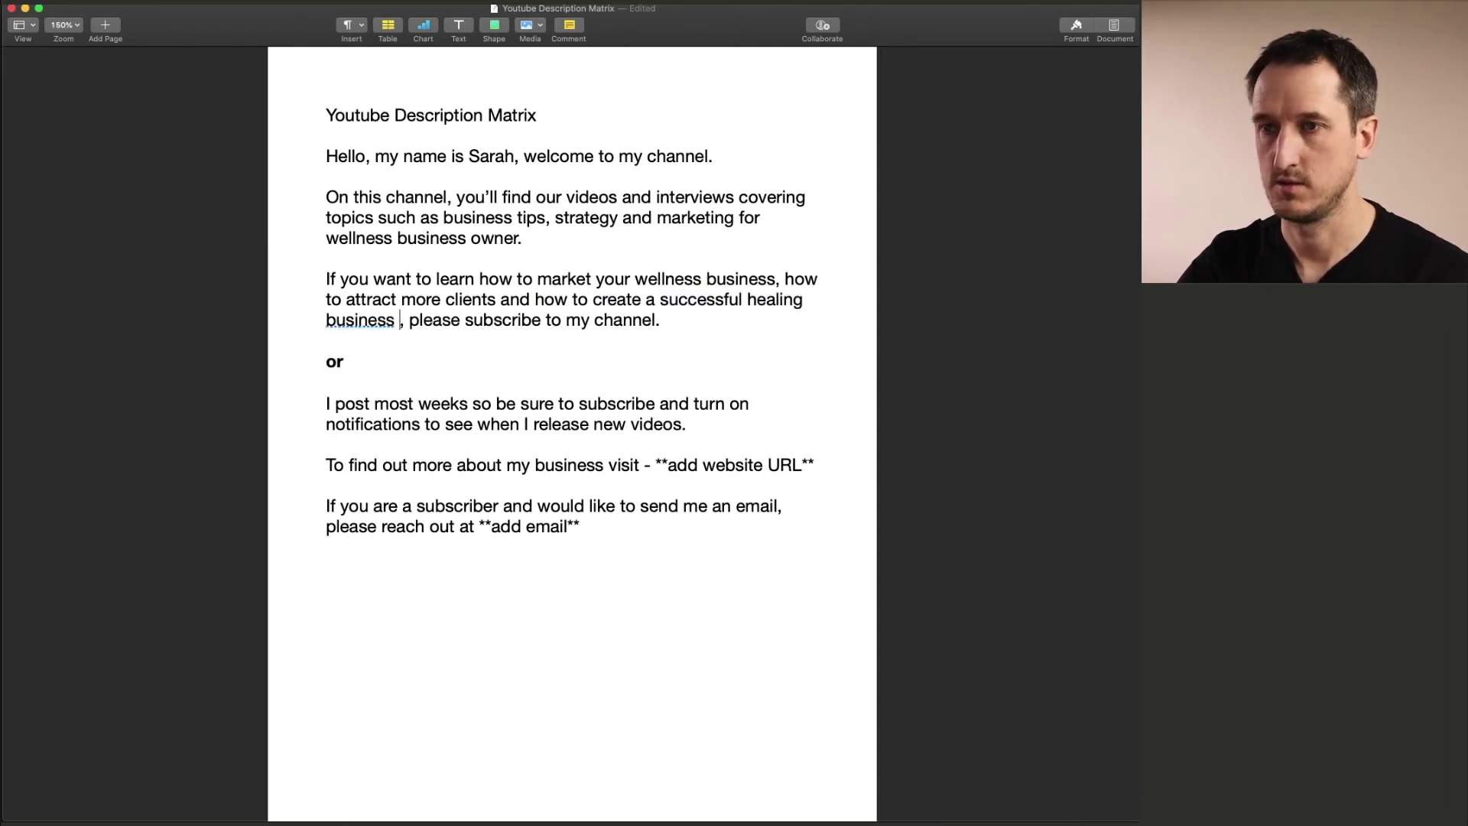
pyautogui.press('BackSpace')
pyautogui.write('n')
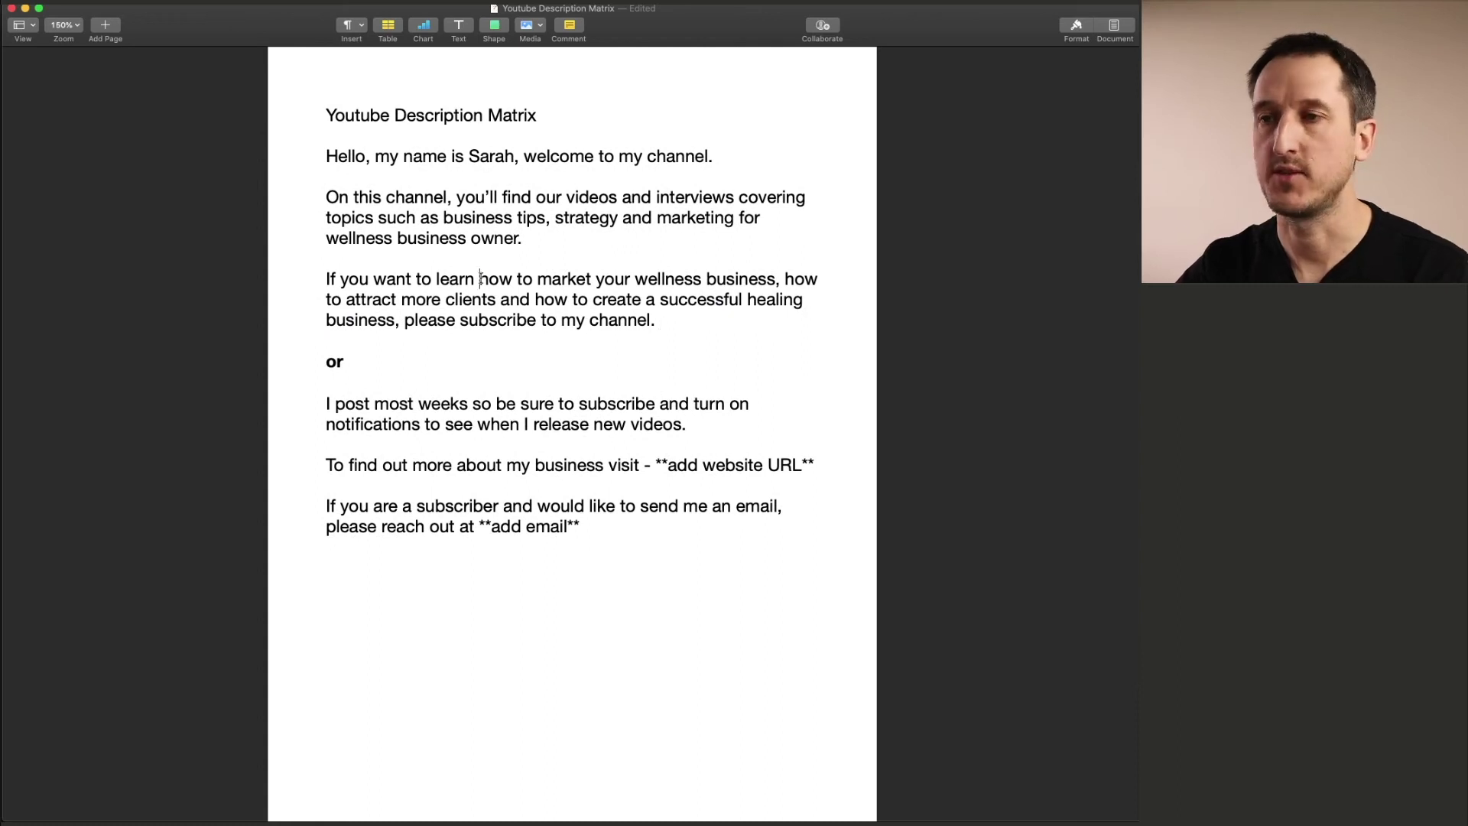
pyautogui.moveTo(480, 279); pyautogui.dragTo(771, 279)
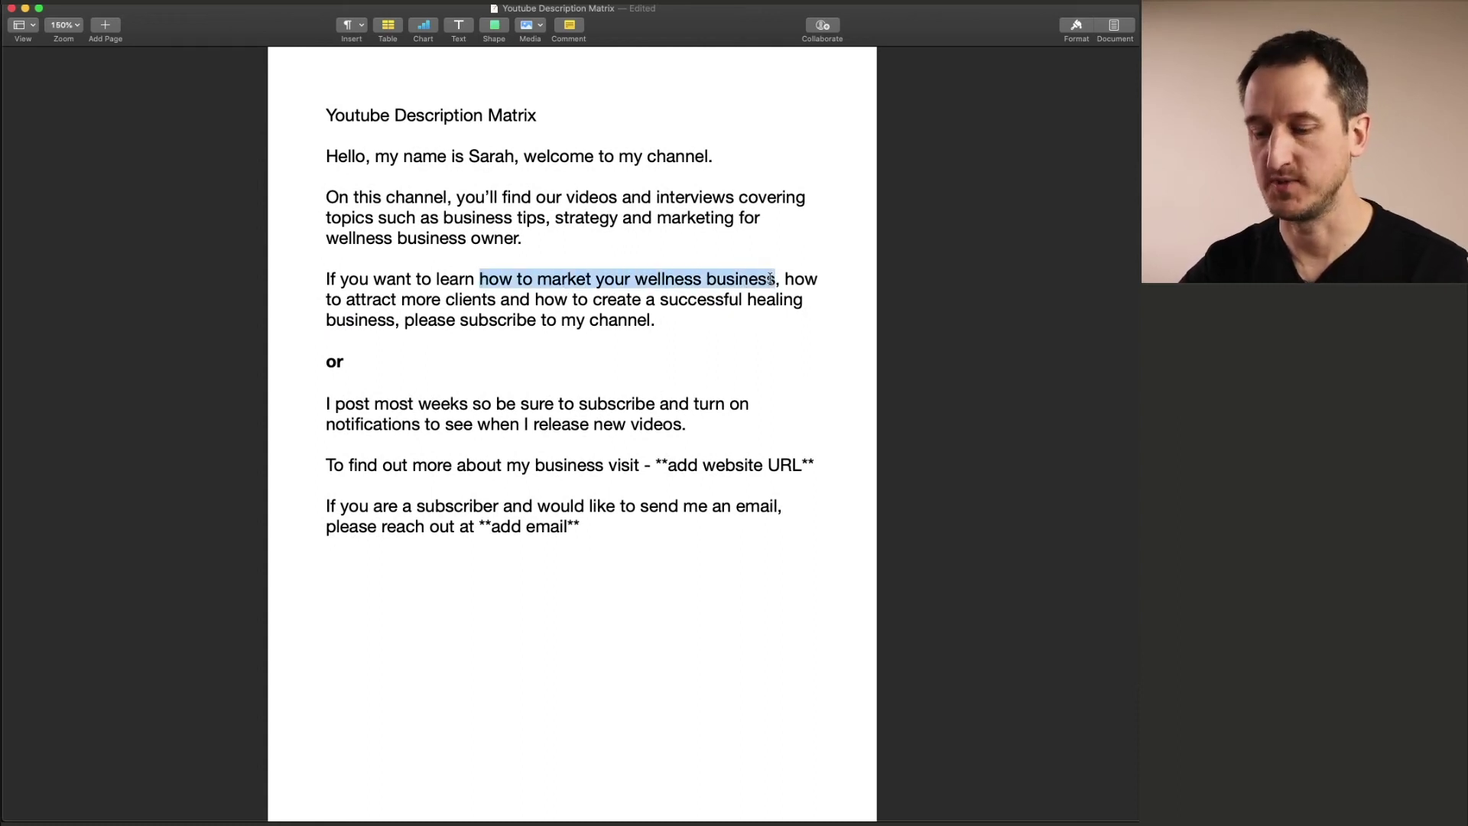
# - Bold 'how to market your wellness business', 'how to attract more clients' and 'how to create a successful healing business'
pyautogui.press('super+b')
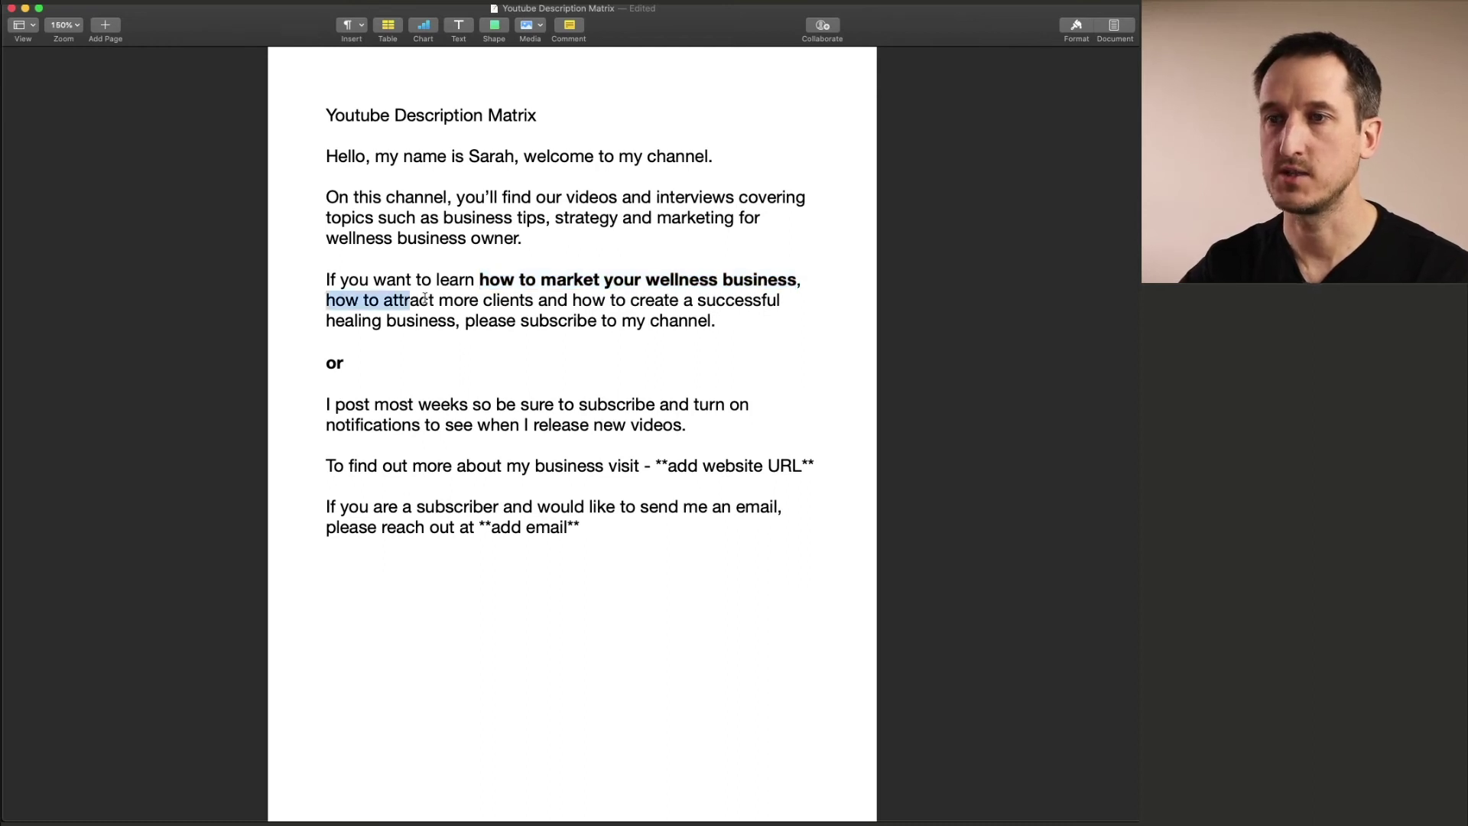
pyautogui.moveTo(428, 299)
pyautogui.mouseDown()
pyautogui.moveTo(532, 299)
pyautogui.moveTo(456, 324)
pyautogui.mouseUp()
pyautogui.press('super+b')
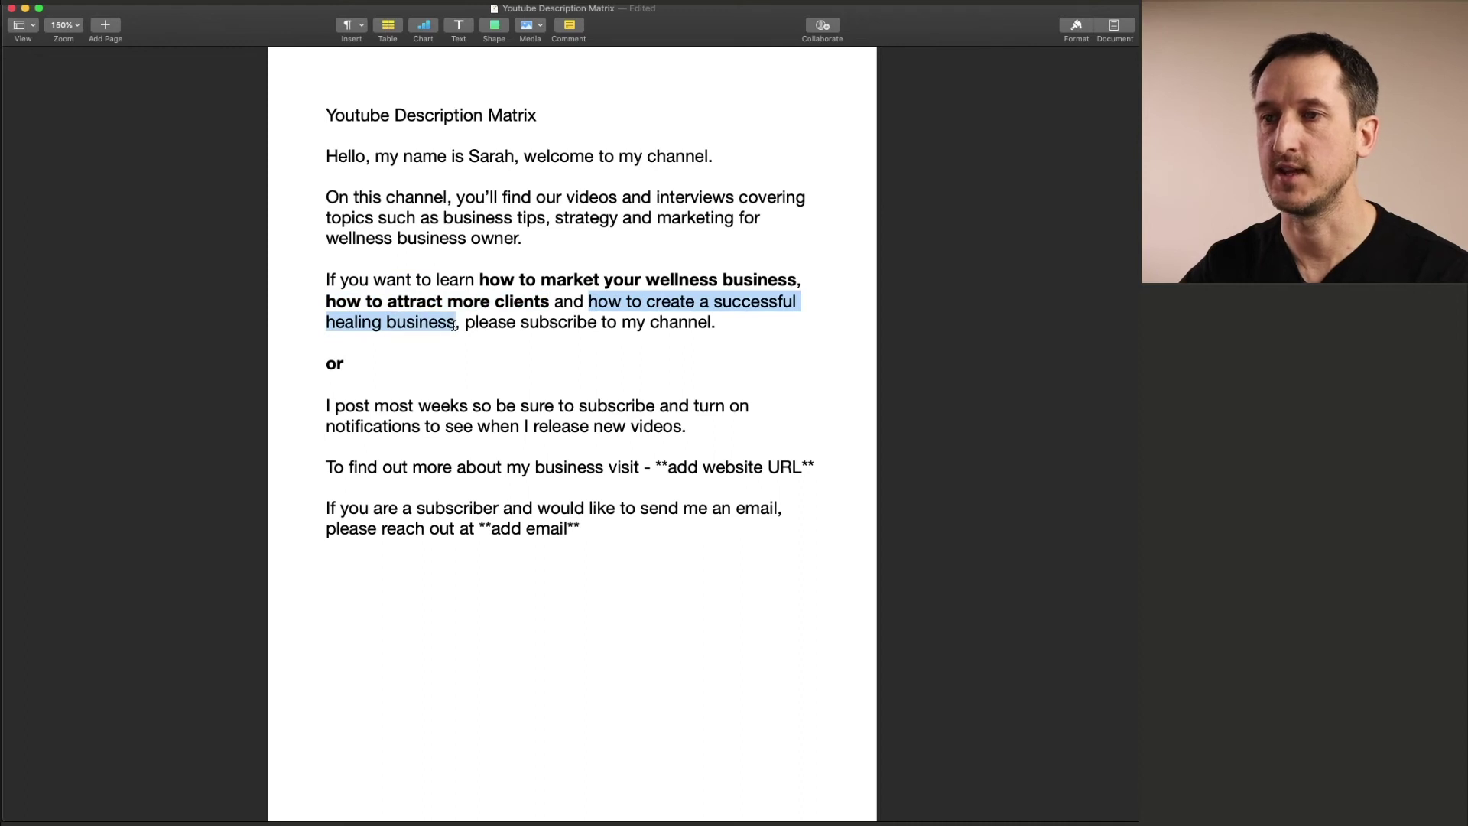
pyautogui.press('super+b')
pyautogui.click(729, 322)
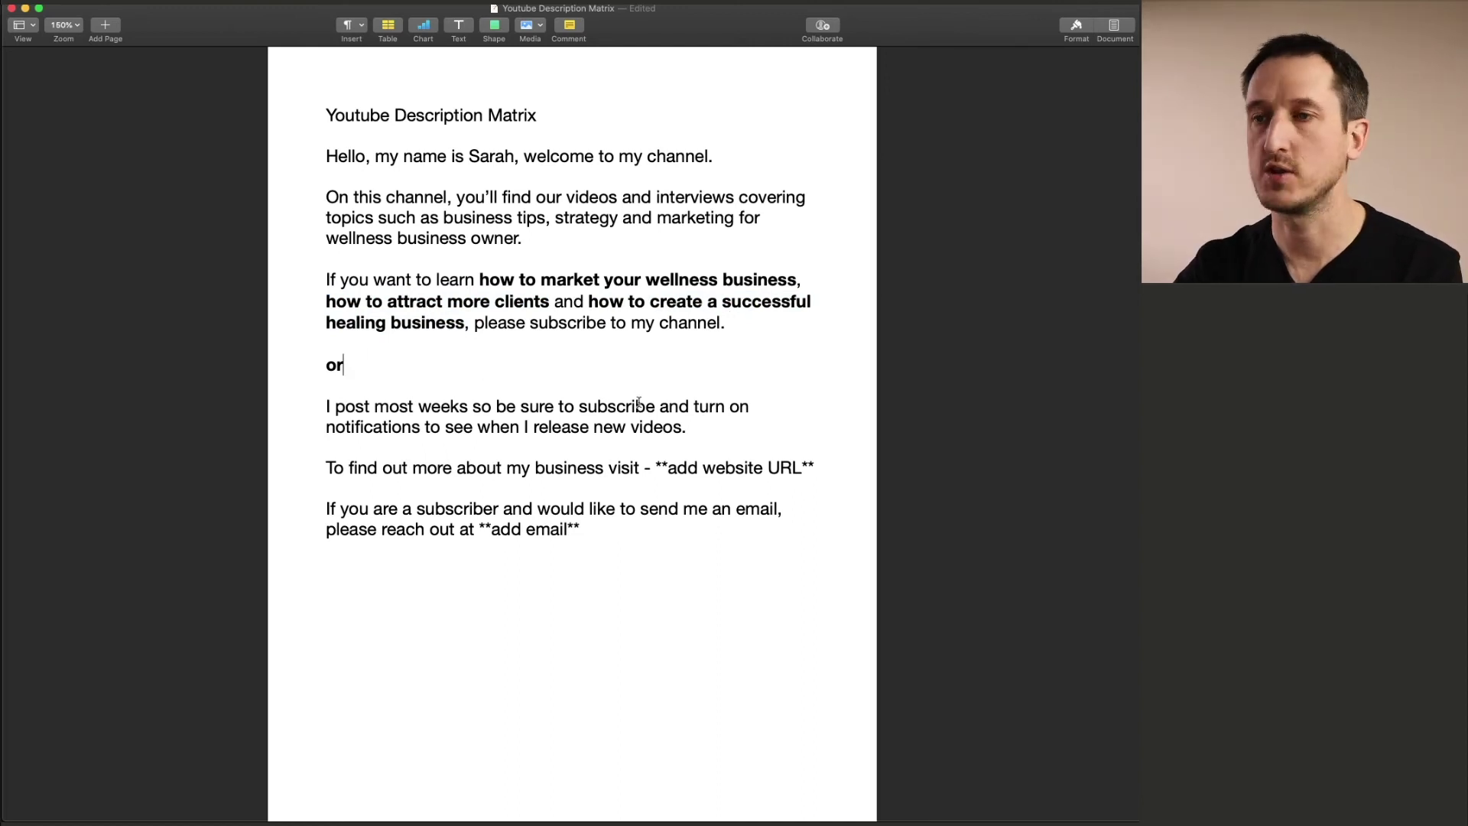
pyautogui.click(381, 367)
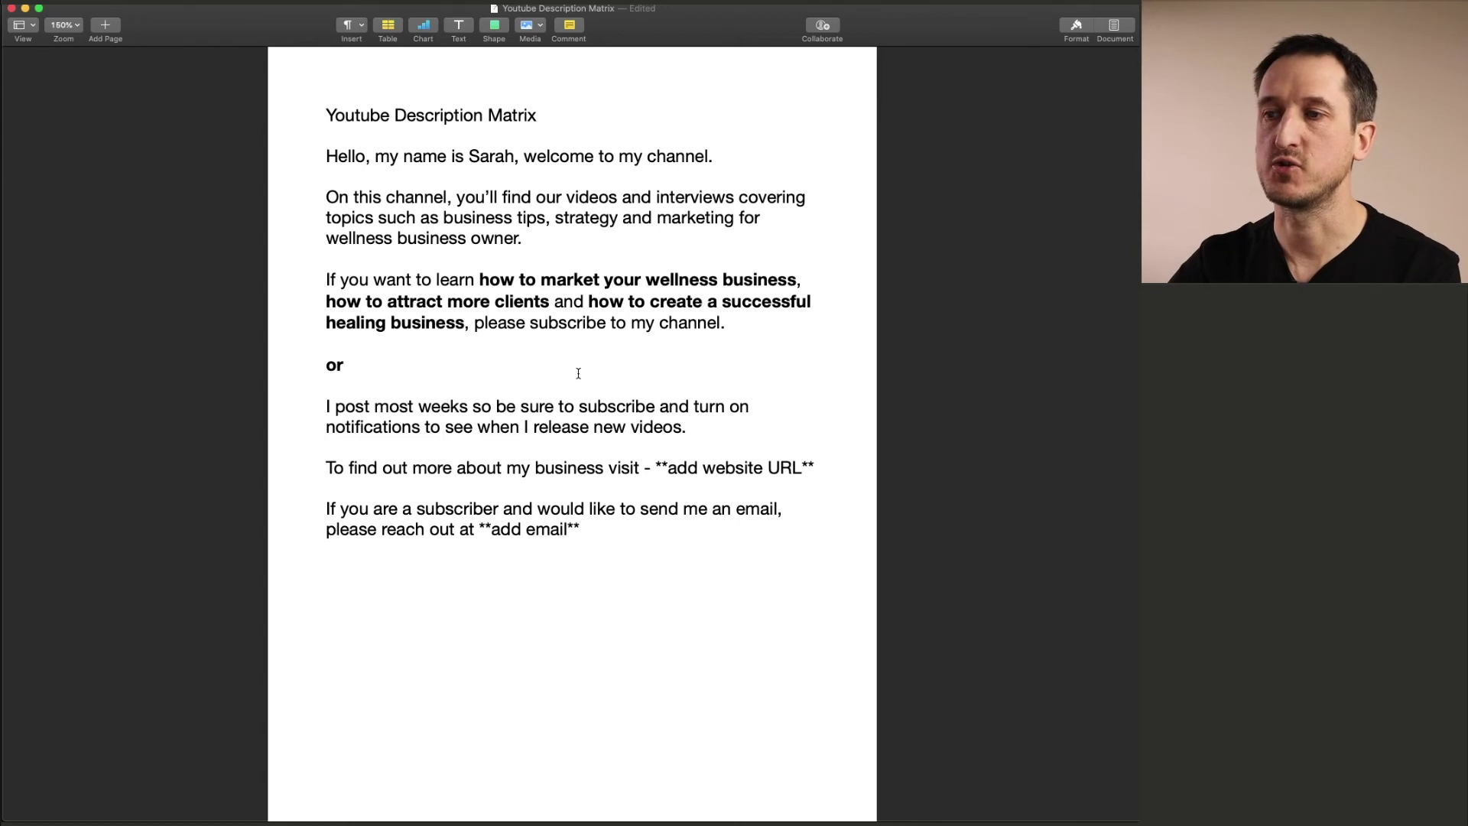
# - Delete the 'or' line, the 'I post most weeks' paragraph and the leftover empty line
pyautogui.moveTo(723, 430); pyautogui.dragTo(320, 354)
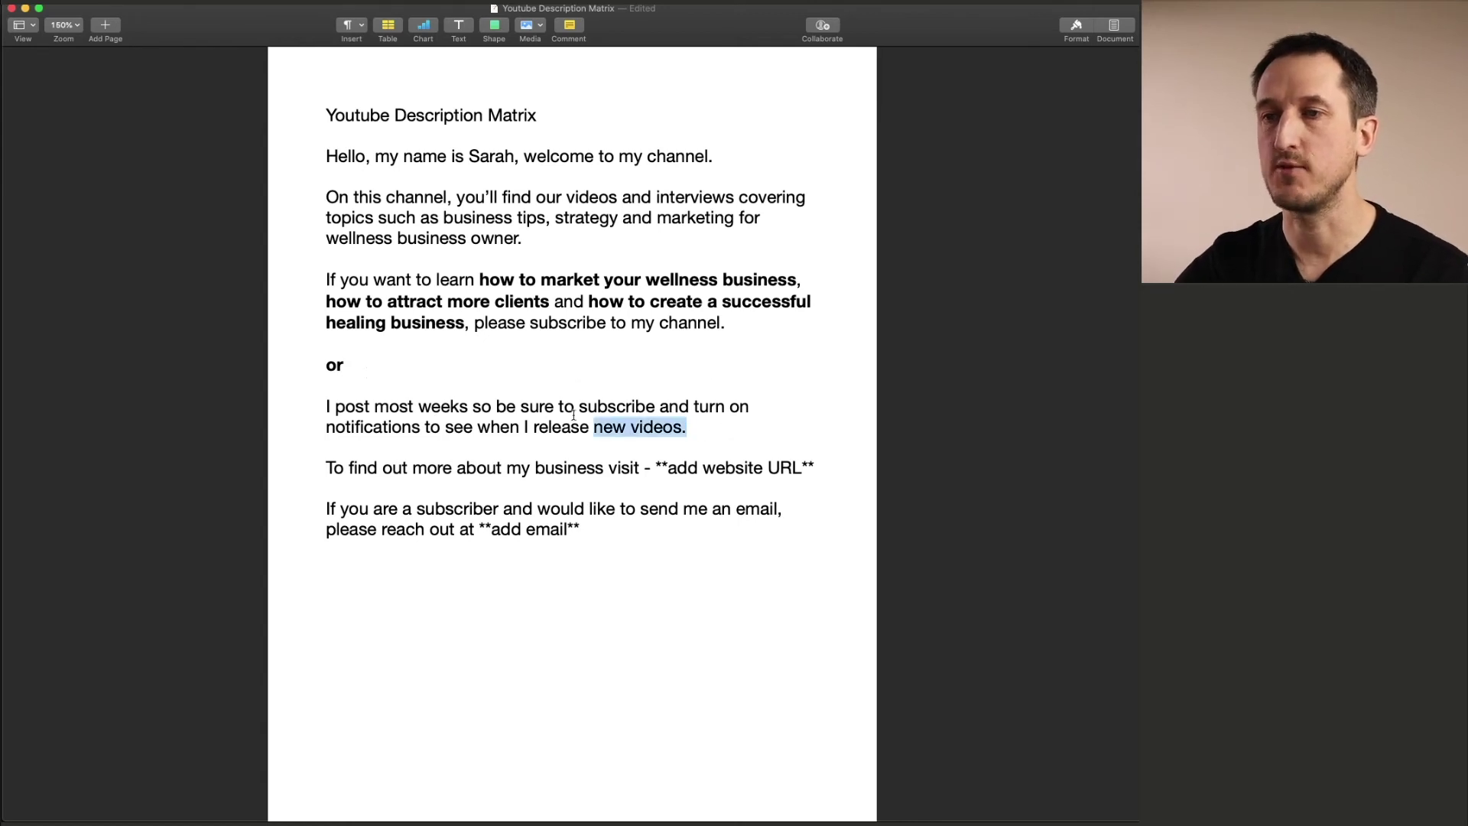
pyautogui.press('BackSpace')
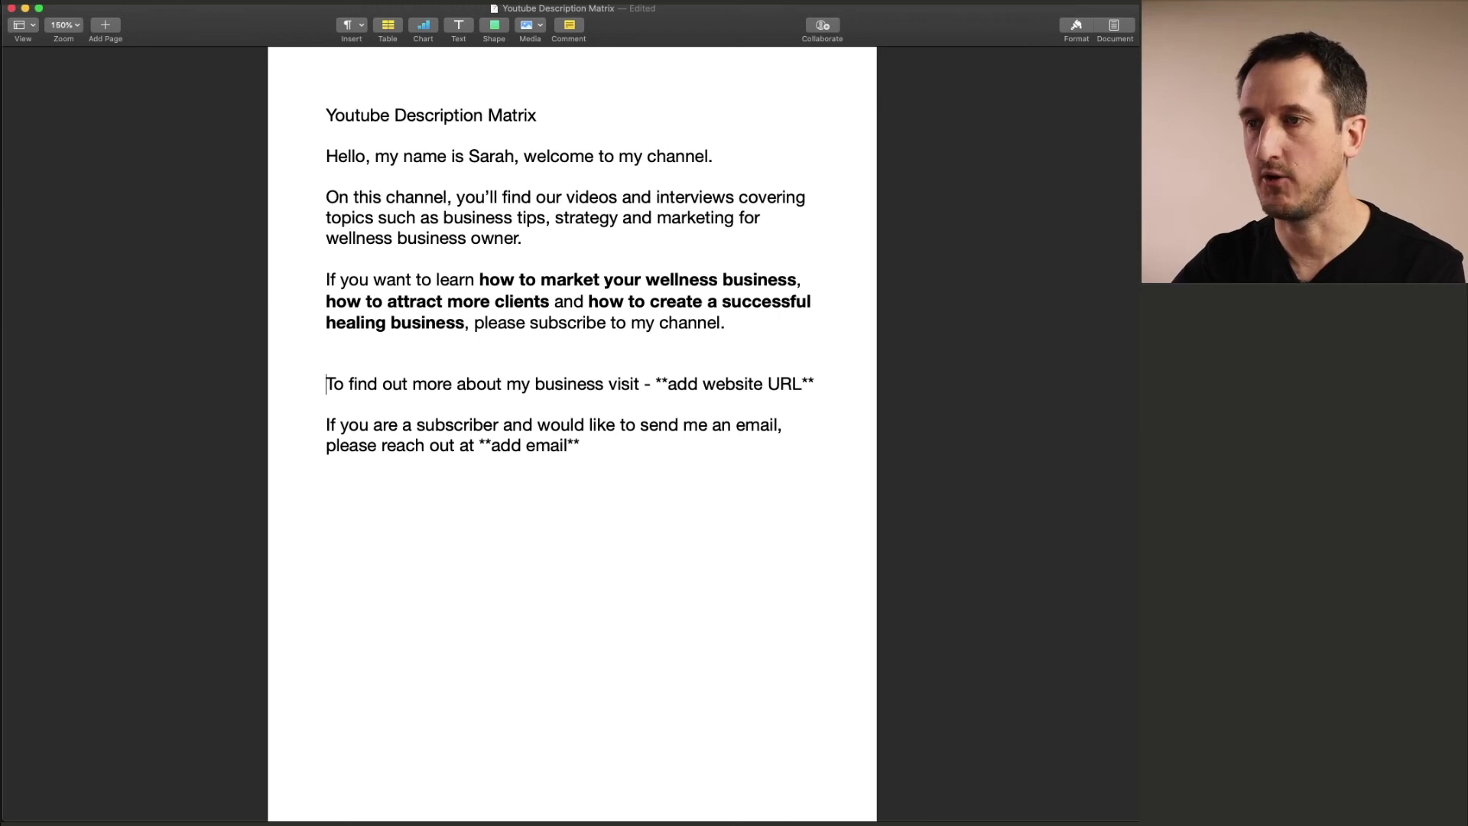
pyautogui.press('BackSpace')
pyautogui.click(614, 432)
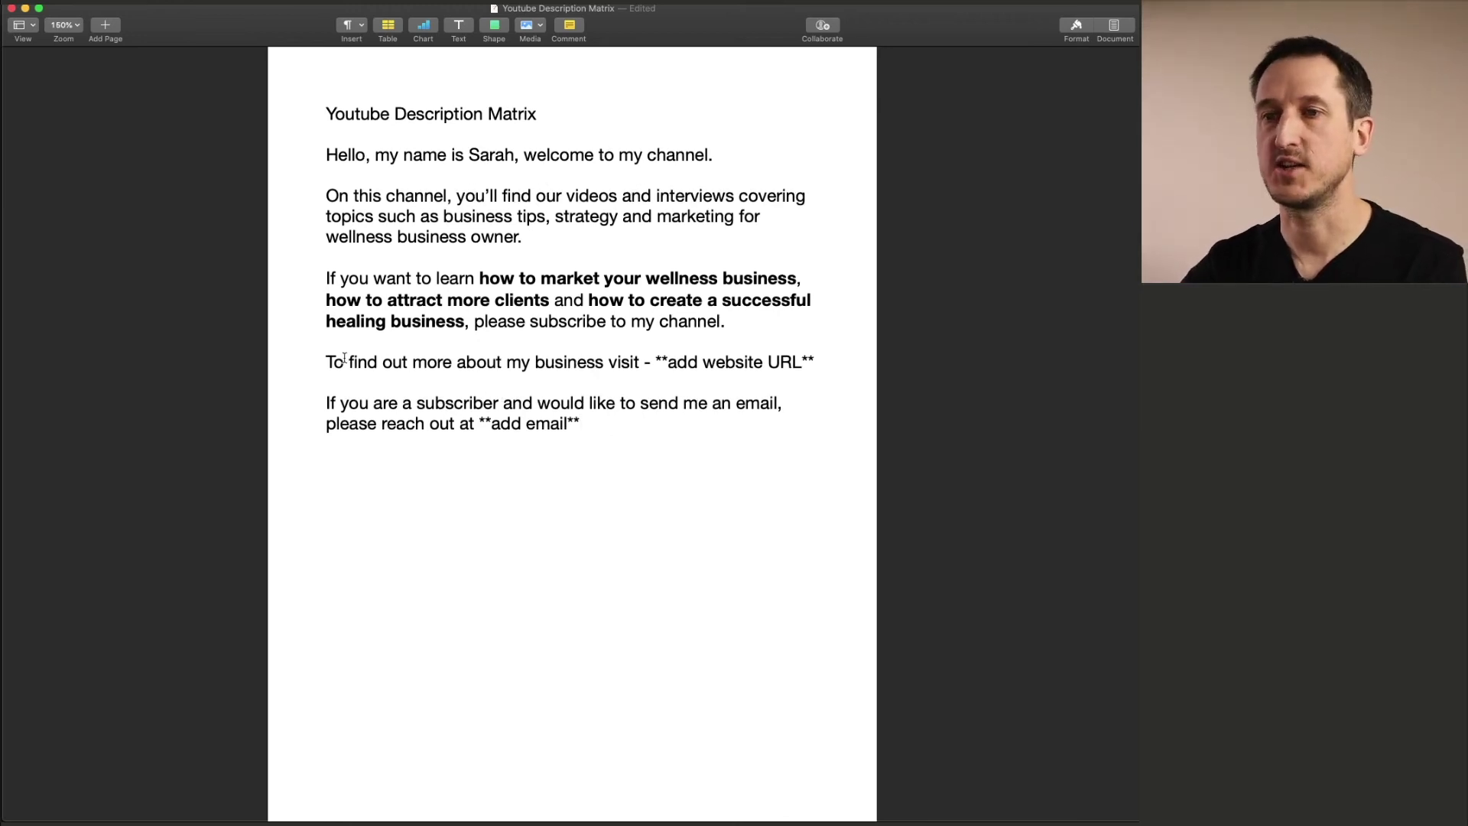
pyautogui.moveTo(656, 361); pyautogui.dragTo(817, 363)
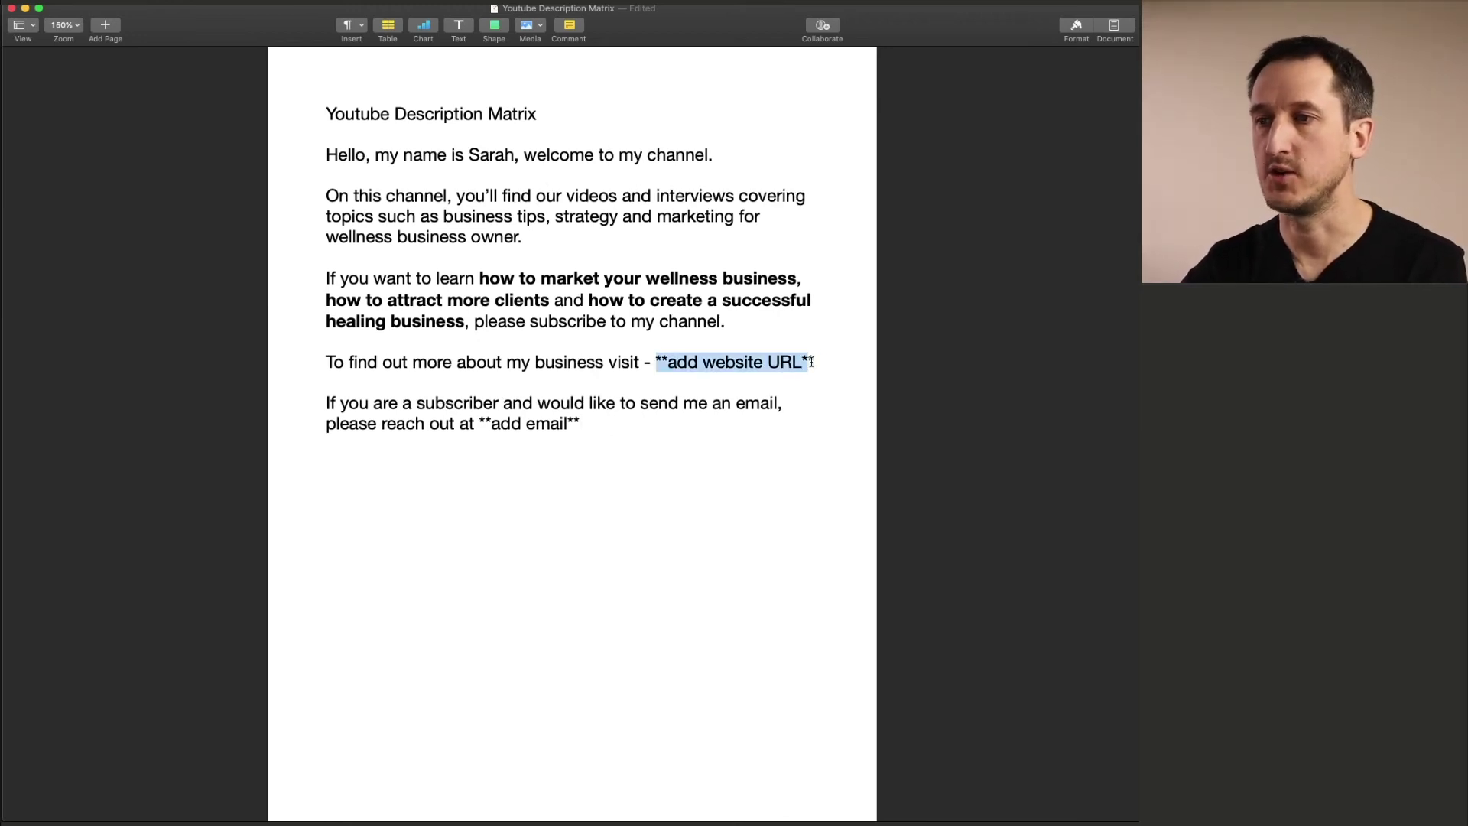
pyautogui.write('https://healingbusiness.co.uk/')
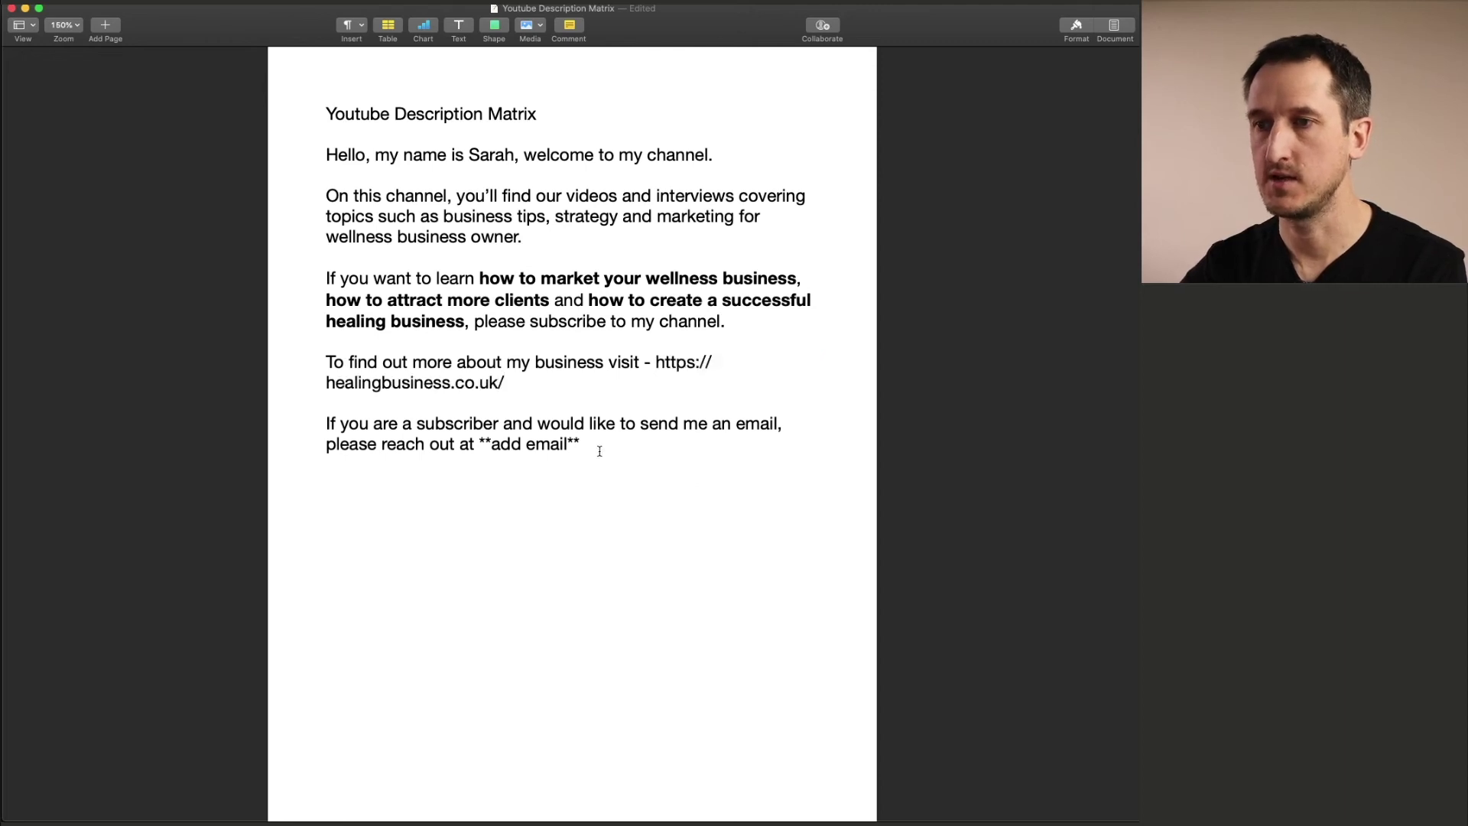
pyautogui.click(586, 445)
# - Delete the closing email paragraph
pyautogui.moveTo(580, 444); pyautogui.dragTo(478, 445)
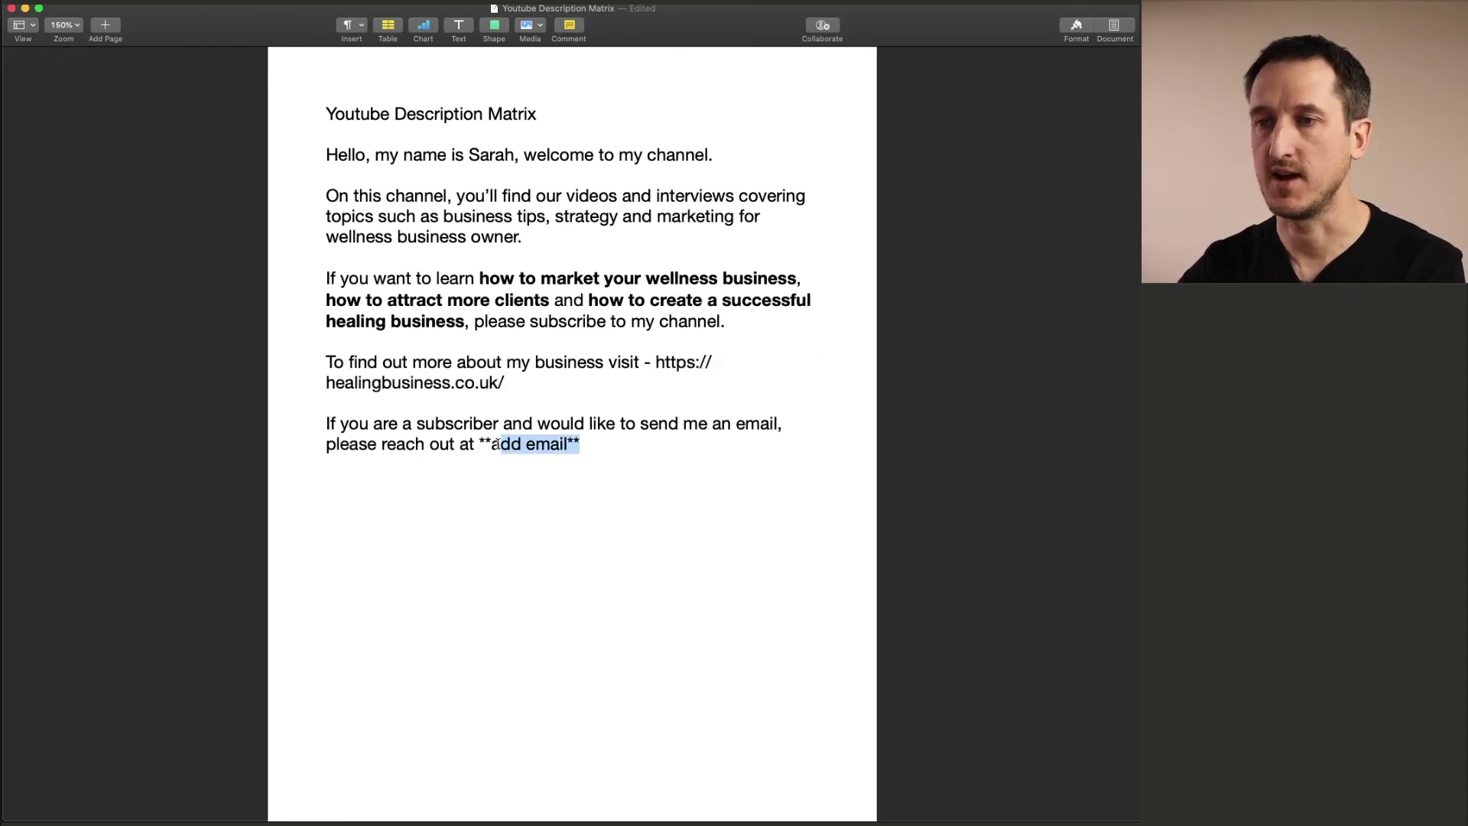
pyautogui.click(588, 455)
pyautogui.moveTo(620, 455); pyautogui.dragTo(309, 416)
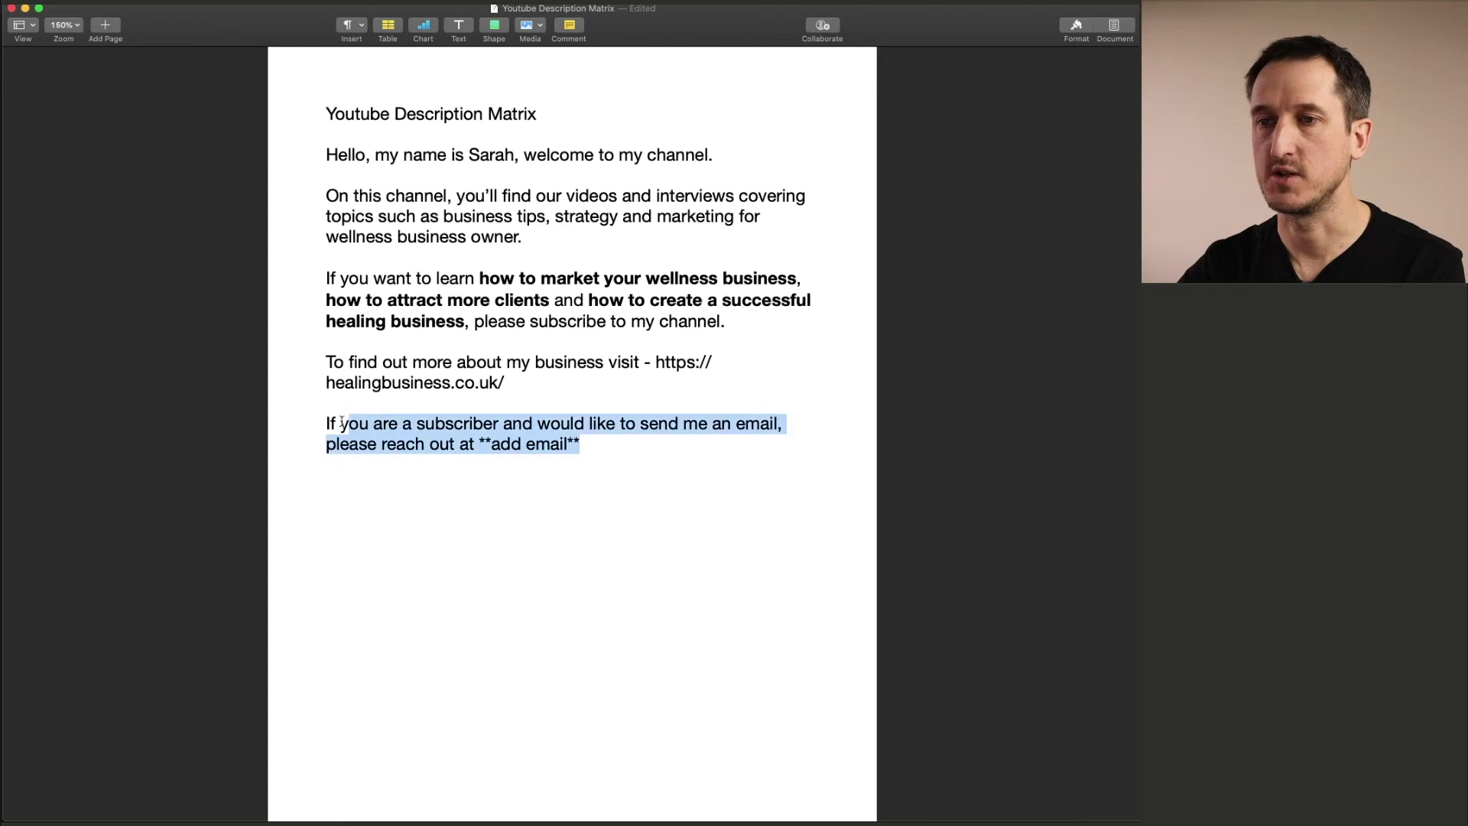
pyautogui.press('BackSpace')
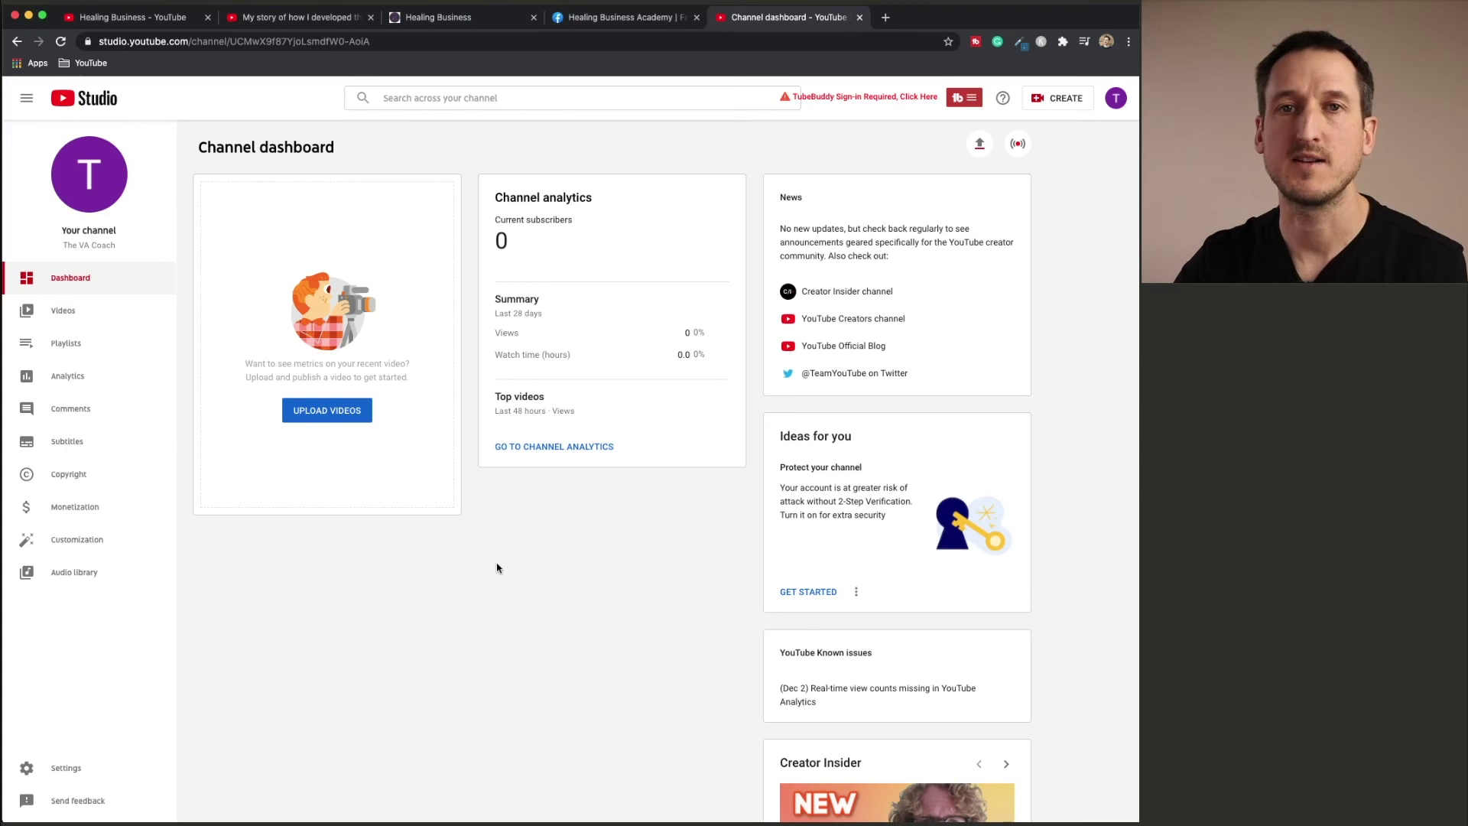
# - Open YouTube Studio's Customization Basic info tab, then return to the Pages draft
pyautogui.click(63, 542)
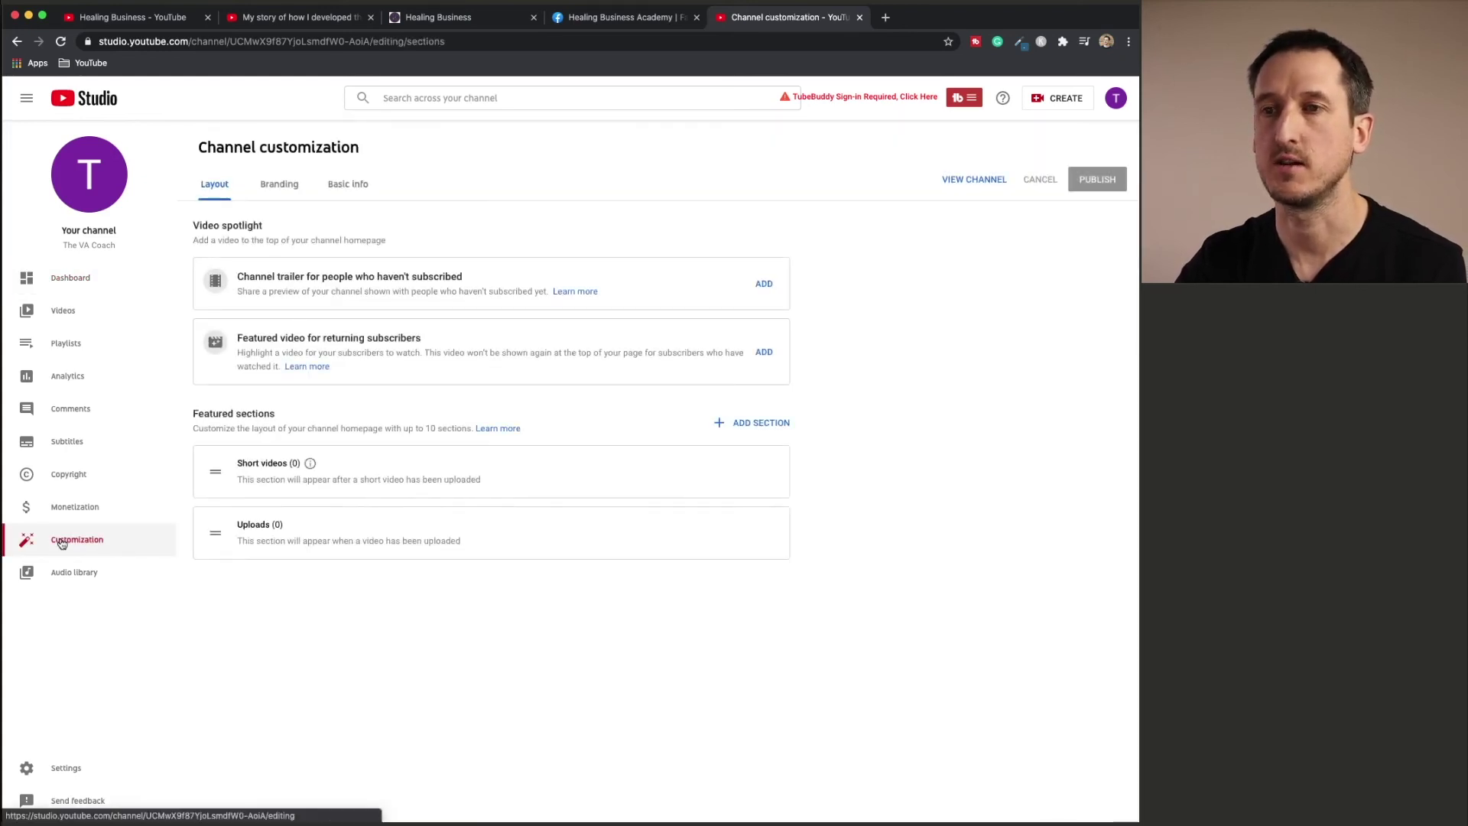
pyautogui.click(356, 188)
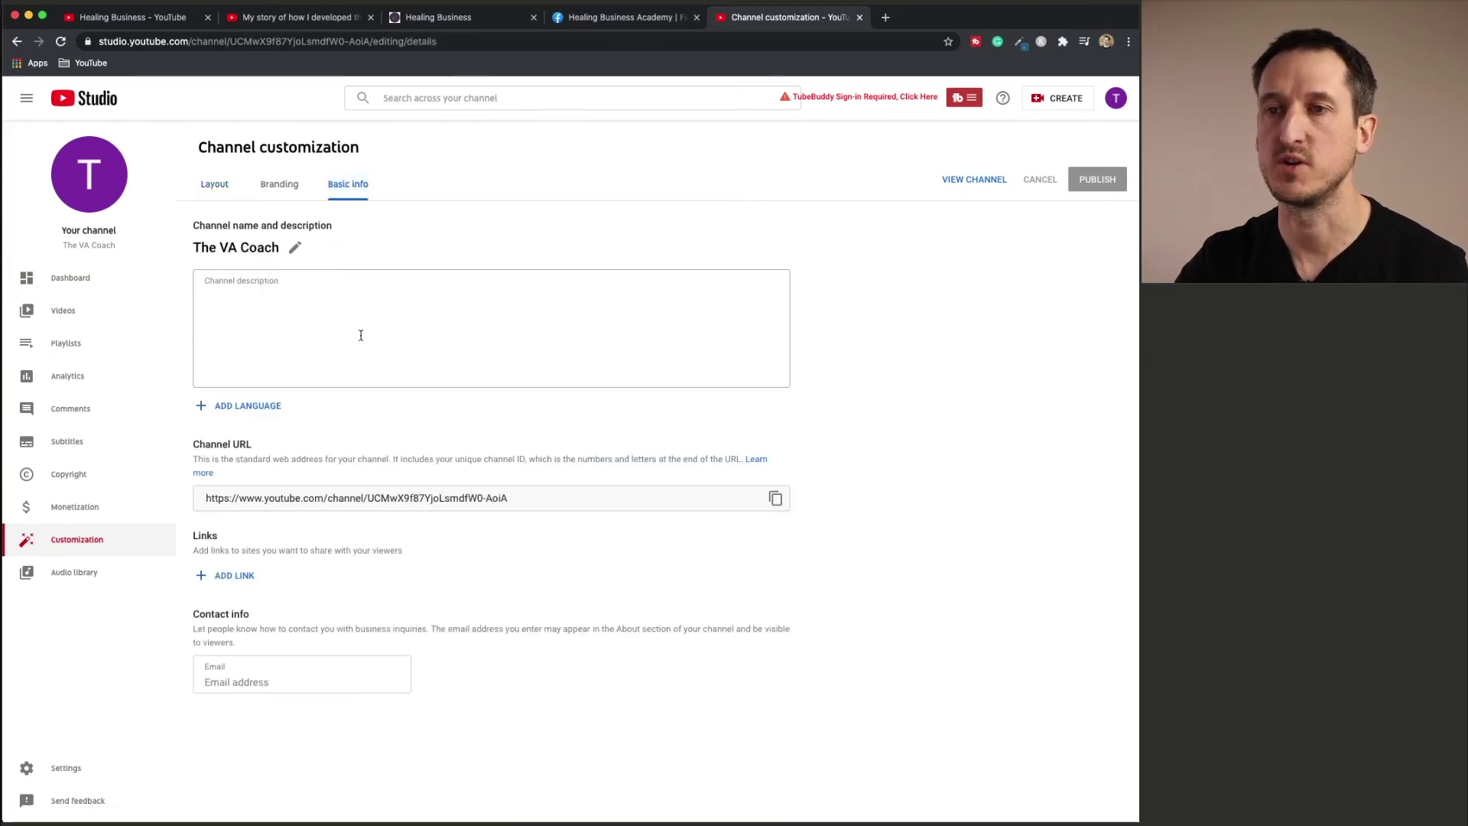
pyautogui.press('super+Tab')
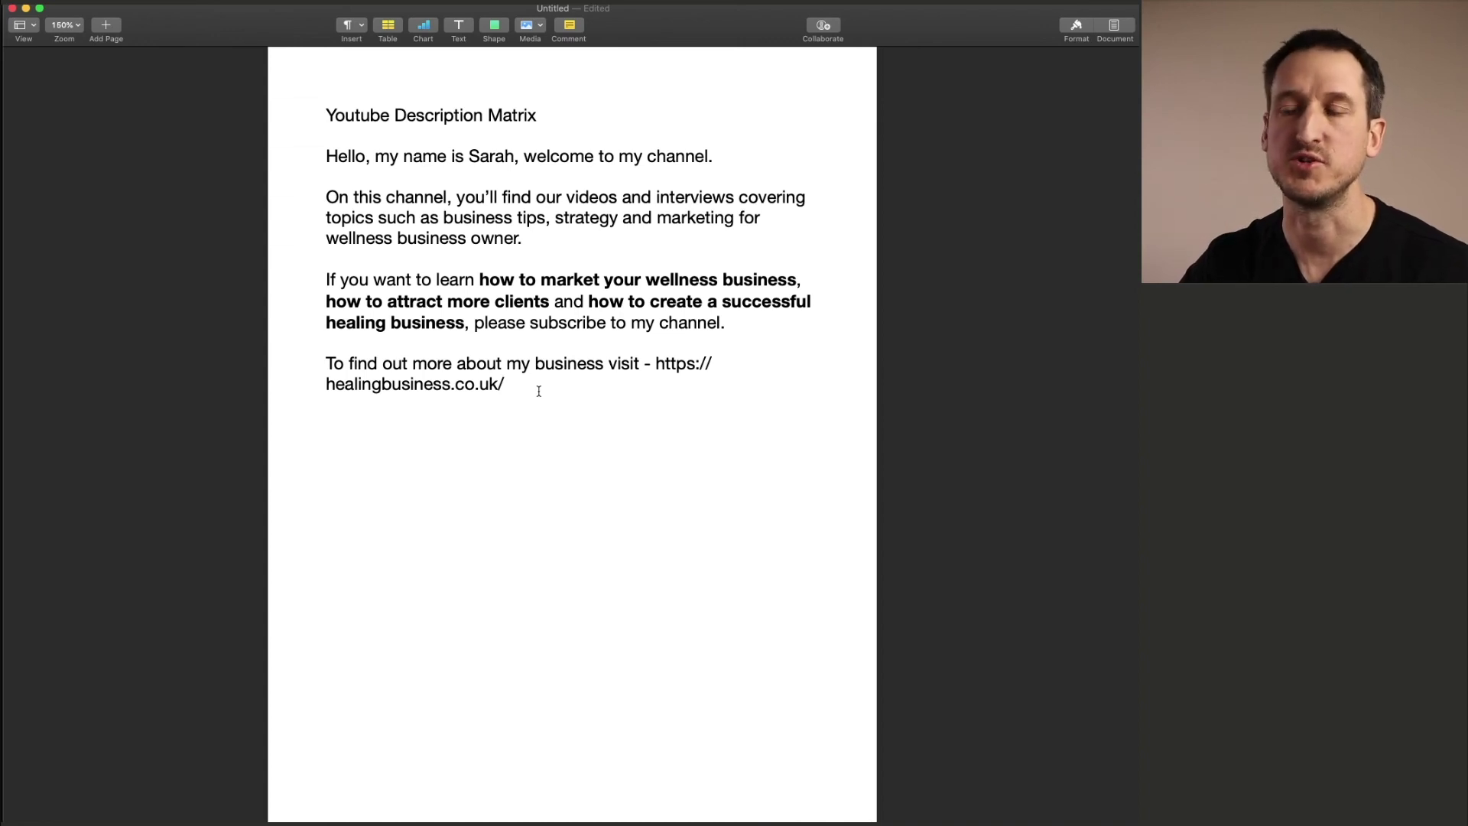
# - Copy the whole Pages description into YouTube Studio's Channel description field and publish
pyautogui.moveTo(541, 391); pyautogui.dragTo(304, 157)
pyautogui.press('super+c')
pyautogui.press('super+Tab')
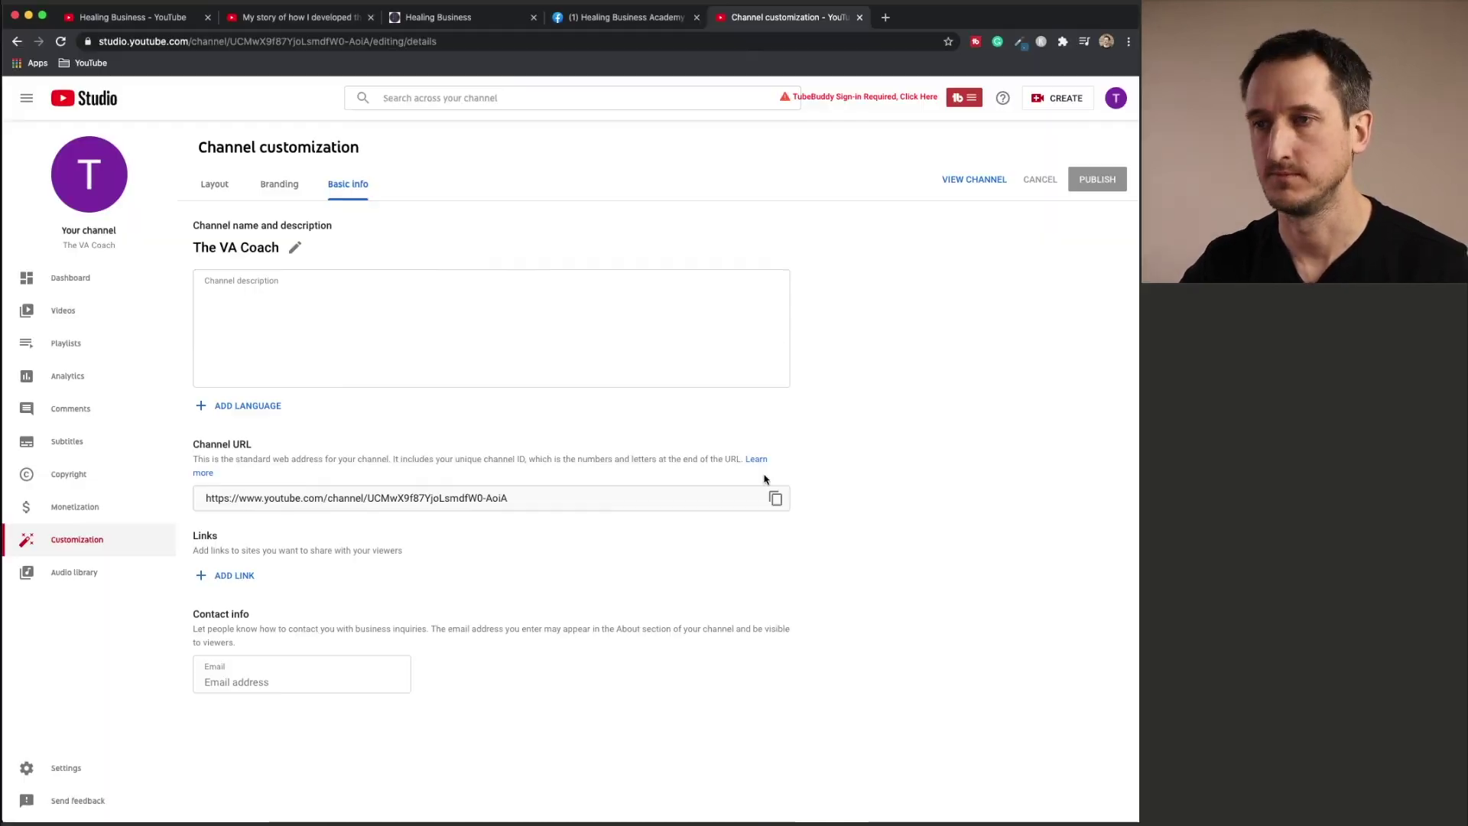
pyautogui.click(281, 287)
pyautogui.press('super+v')
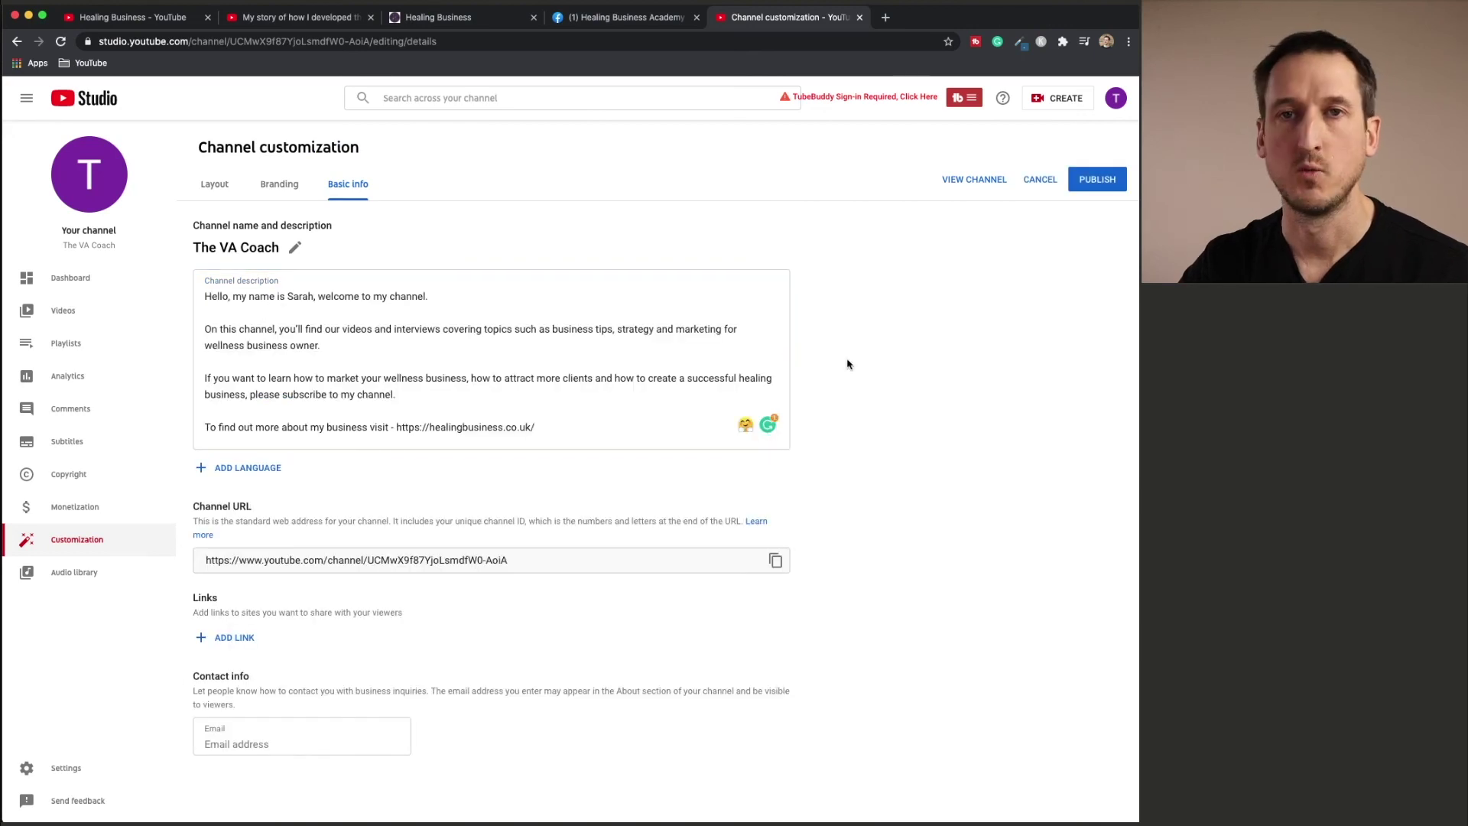
pyautogui.click(1102, 180)
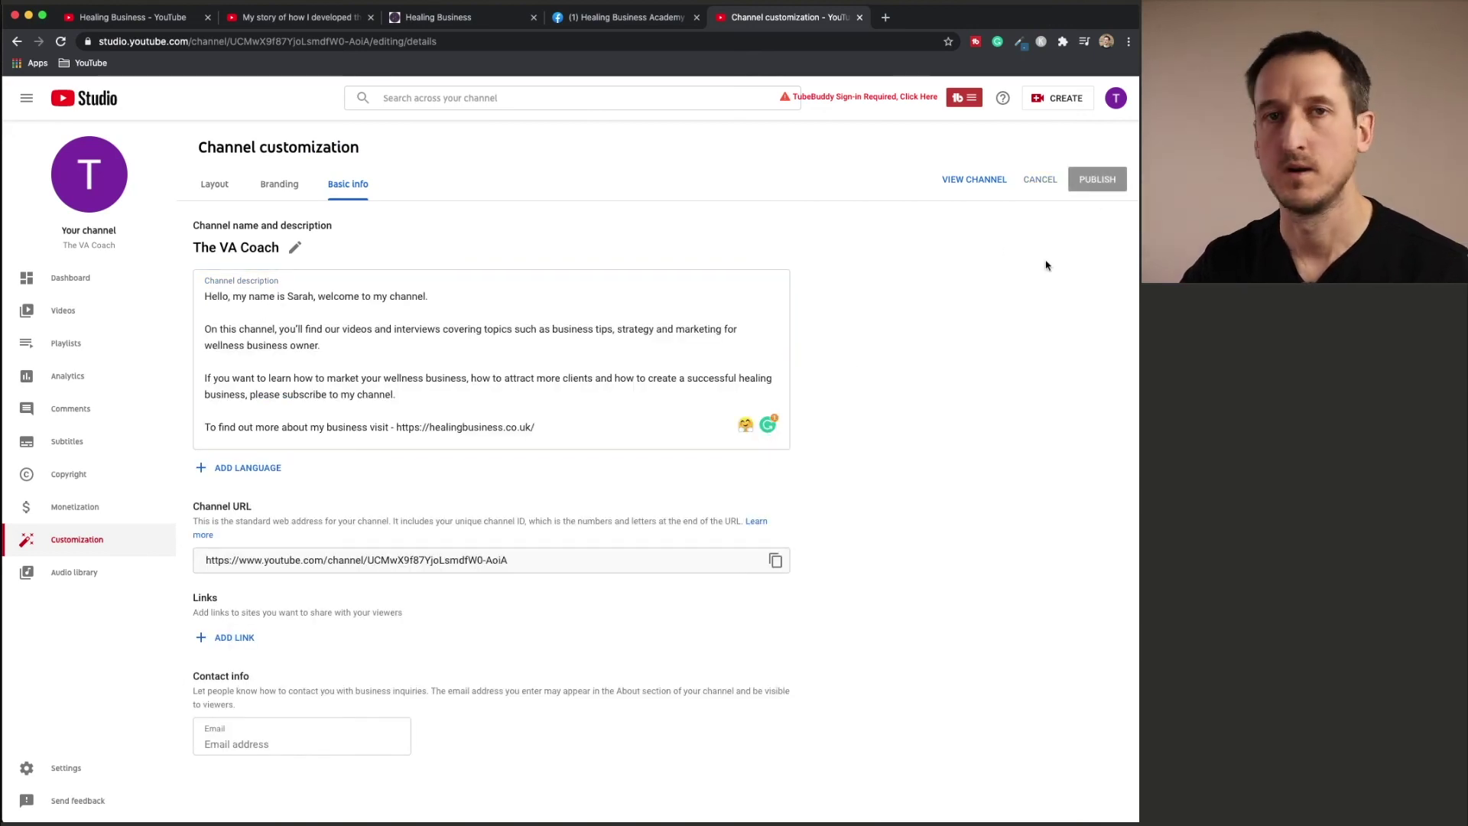
# - Open the VA Coach channel's About tab and highlight the published Sarah welcome description
pyautogui.click(974, 179)
pyautogui.click(668, 201)
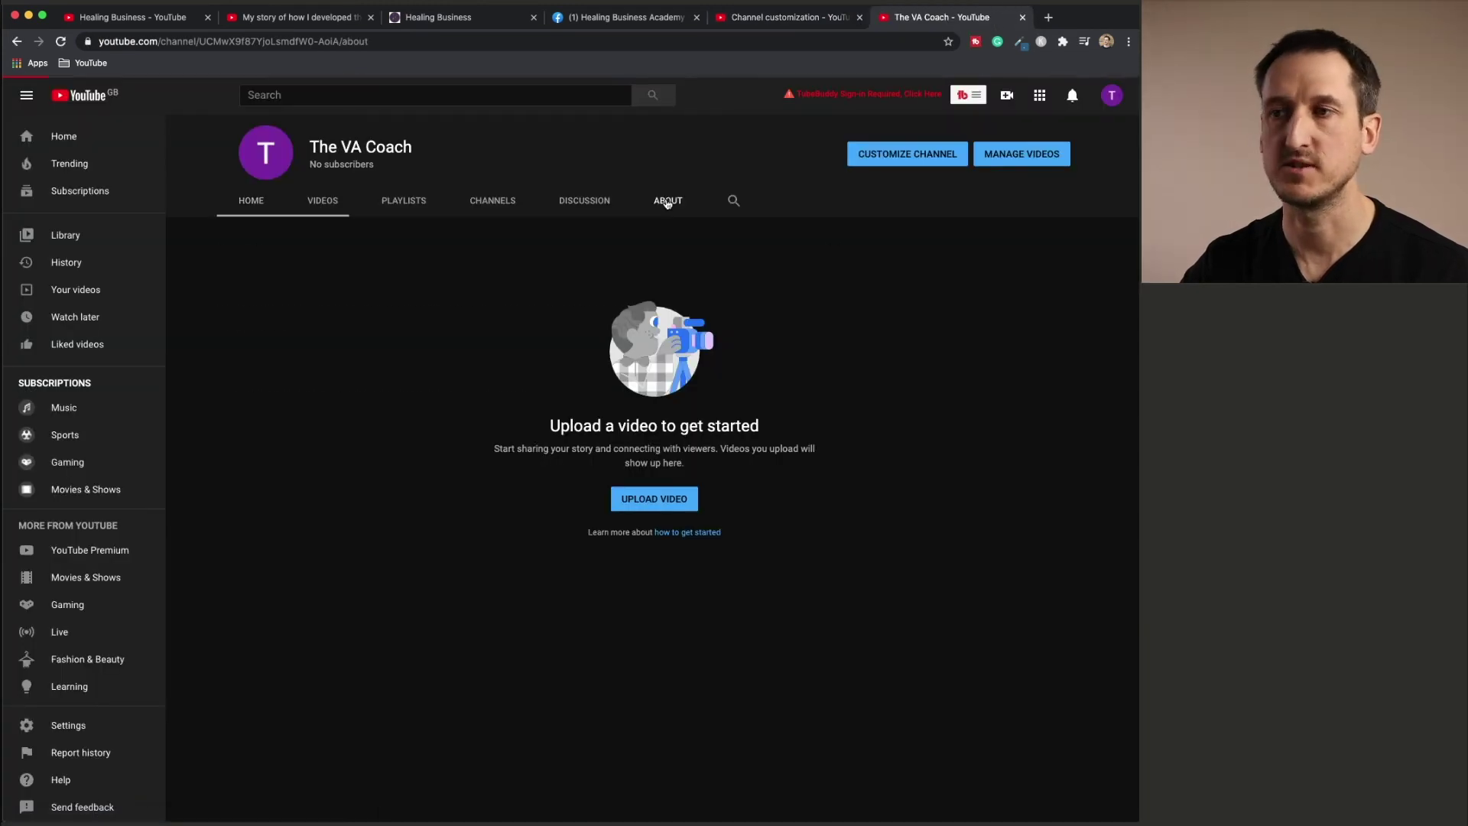
pyautogui.moveTo(592, 401); pyautogui.dragTo(215, 278)
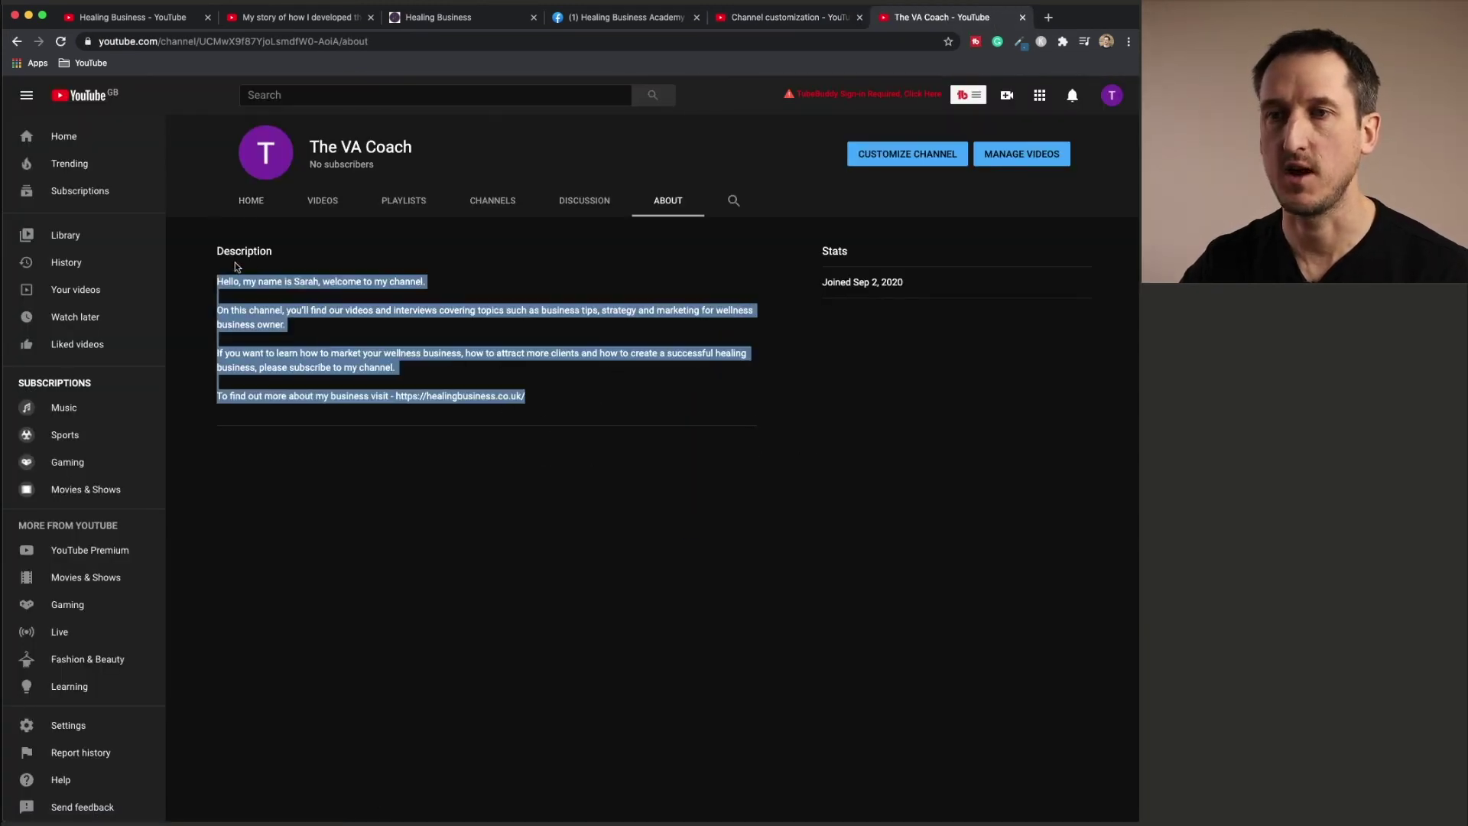